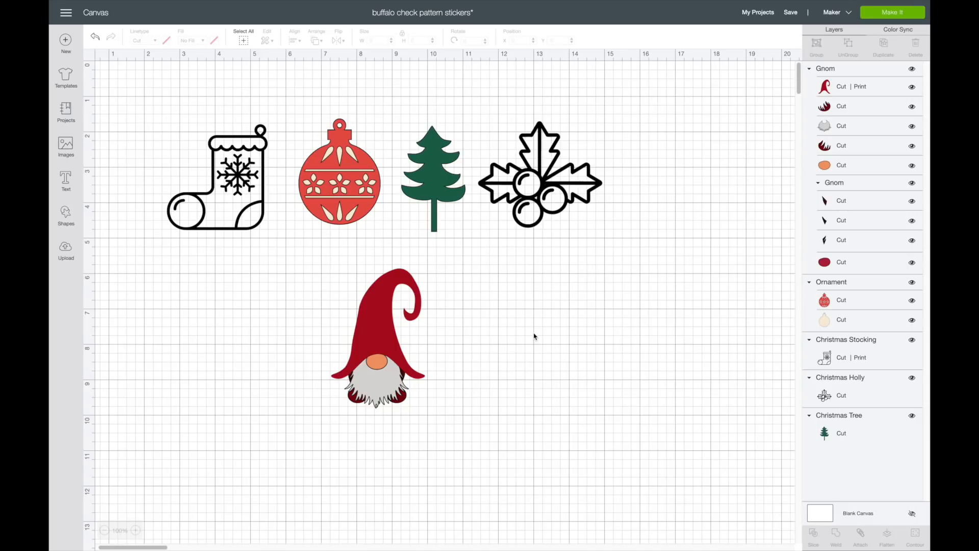
- Move the gnome into the empty area below the holly, at about X 16.02 and Y 5.91
{"action": "key", "text": "ctrl+z"}
{"action": "left_click", "coordinate": [370, 380]}
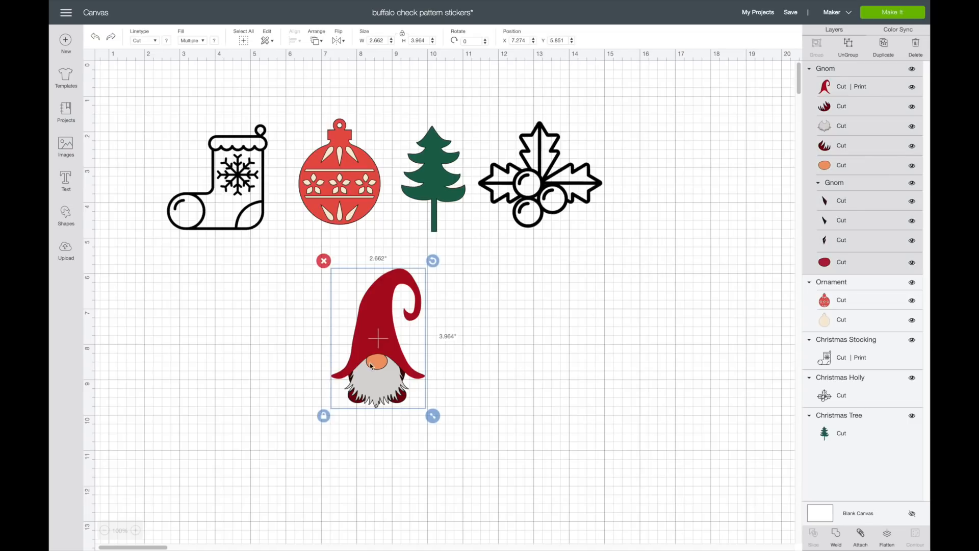
{"action": "left_click", "coordinate": [240, 196]}
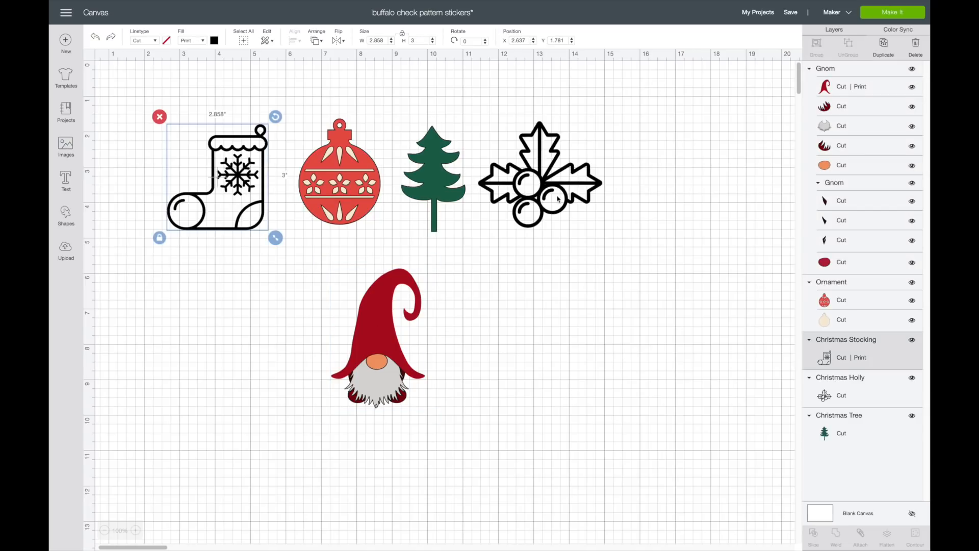
{"action": "left_click", "coordinate": [63, 143]}
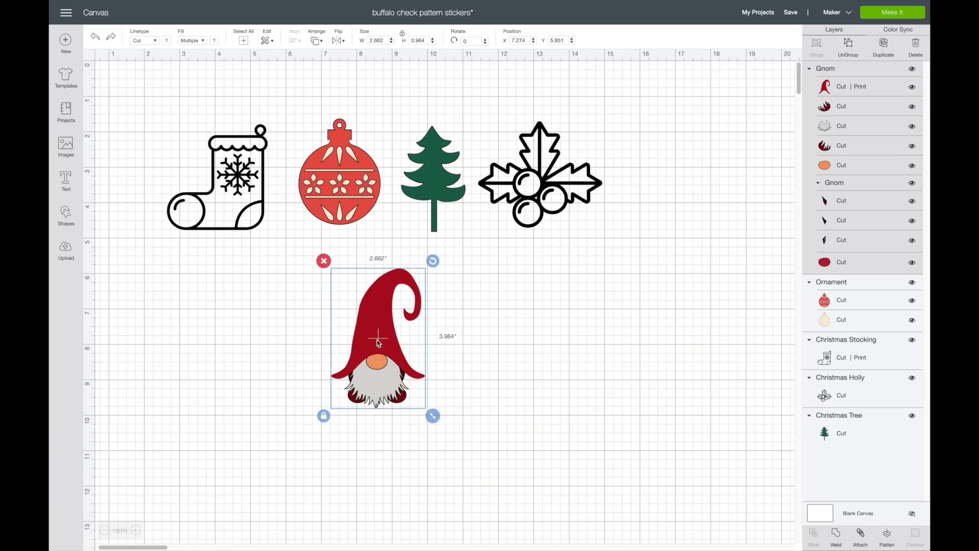
{"action": "left_click_drag", "start_coordinate": [391, 377], "coordinate": [703, 380]}
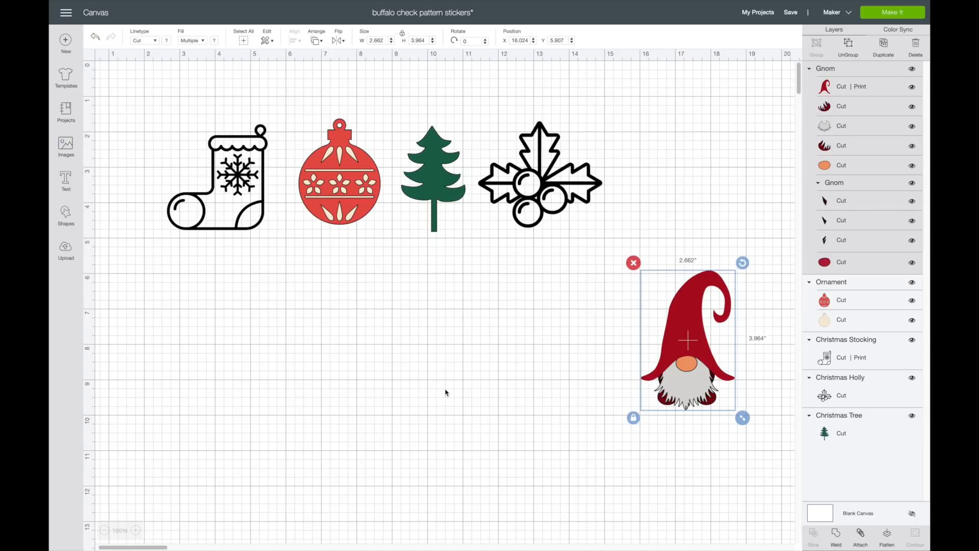
- Switch to Google Chrome and download the FREE Plaid Digital Paper Backgrounds from TheHungryJPEG
{"action": "mouse_move", "coordinate": [273, 541]}
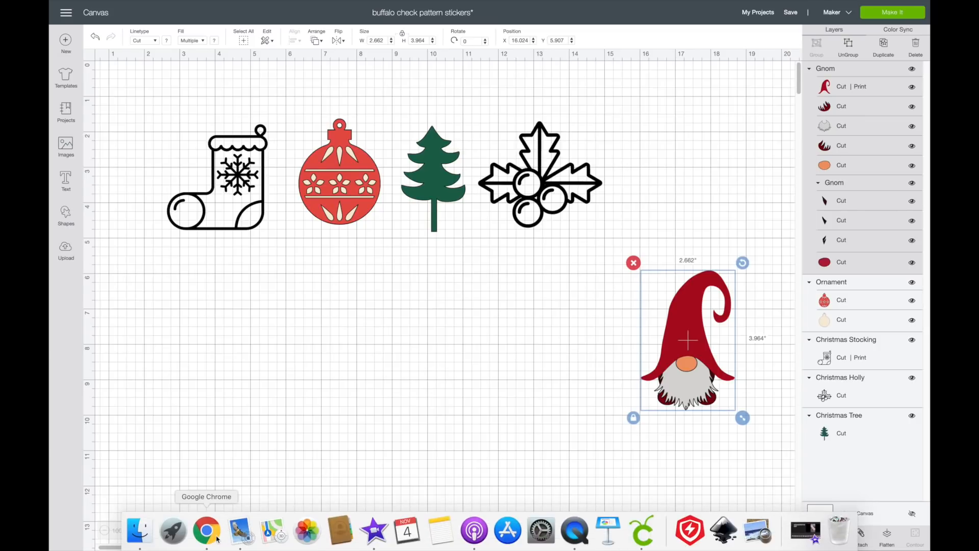
{"action": "left_click", "coordinate": [184, 536]}
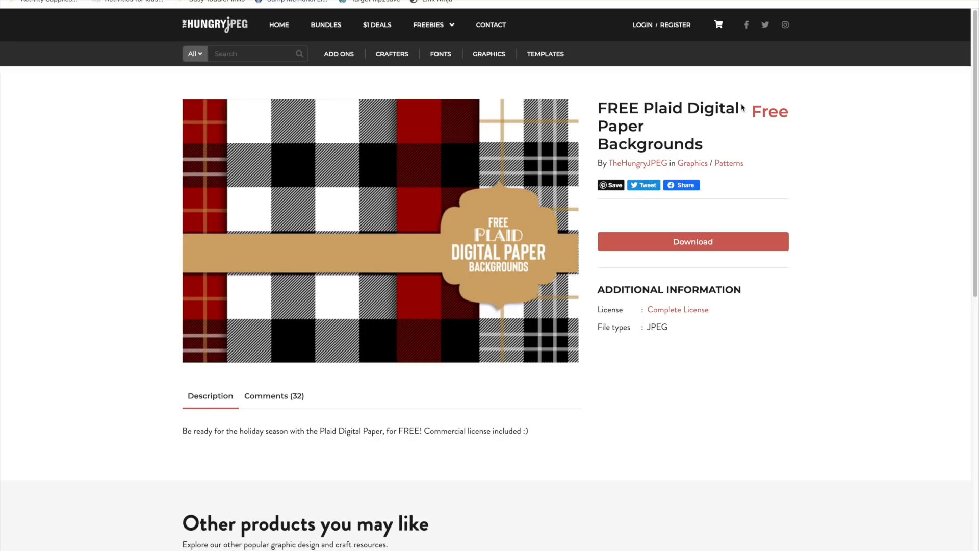
{"action": "mouse_move", "coordinate": [434, 32]}
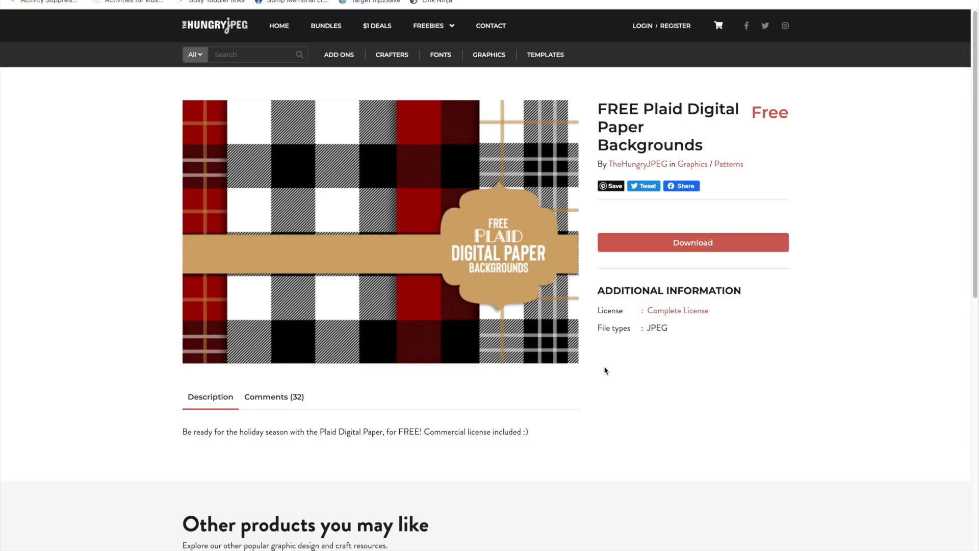
{"action": "scroll", "coordinate": [606, 357], "scroll_direction": "down", "scroll_amount": 1}
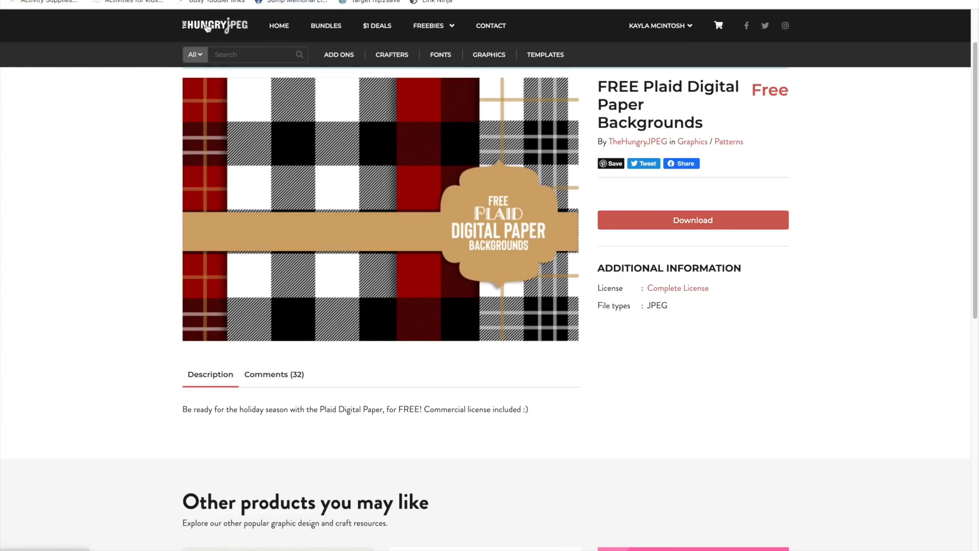
{"action": "mouse_move", "coordinate": [338, 55]}
{"action": "left_click", "coordinate": [688, 220]}
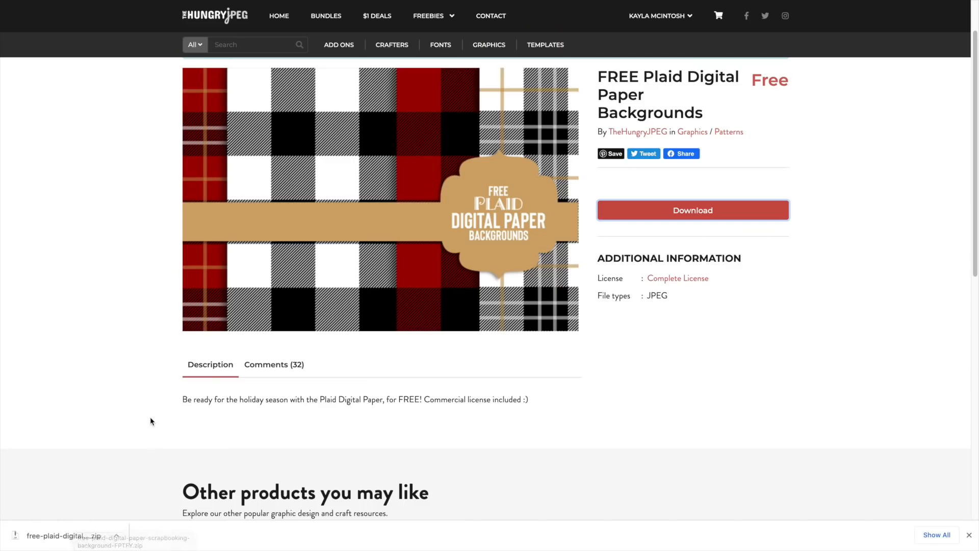
- Switch to Finder and locate the downloaded free-plaid-digital-paper zip and its unzipped folder in Downloads
{"action": "mouse_move", "coordinate": [137, 530]}
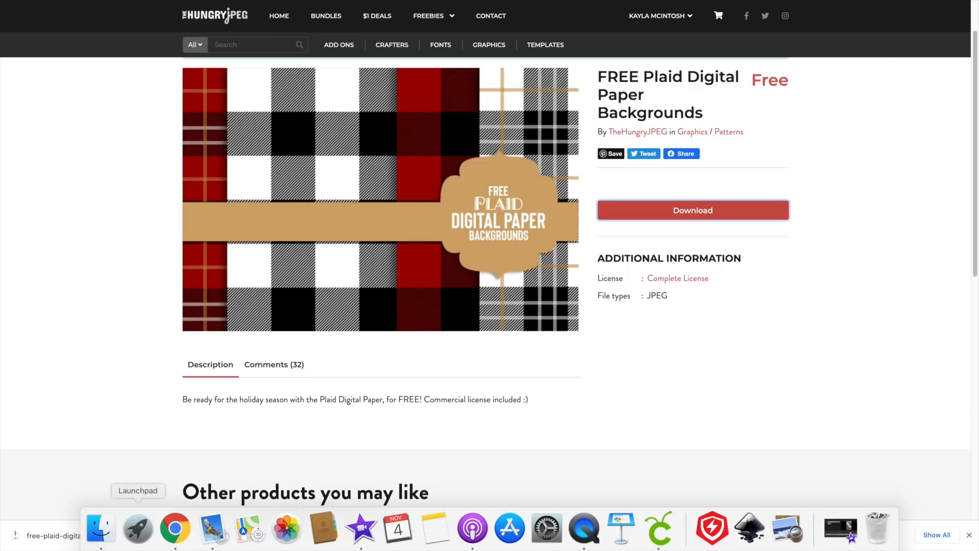
{"action": "left_click", "coordinate": [101, 529]}
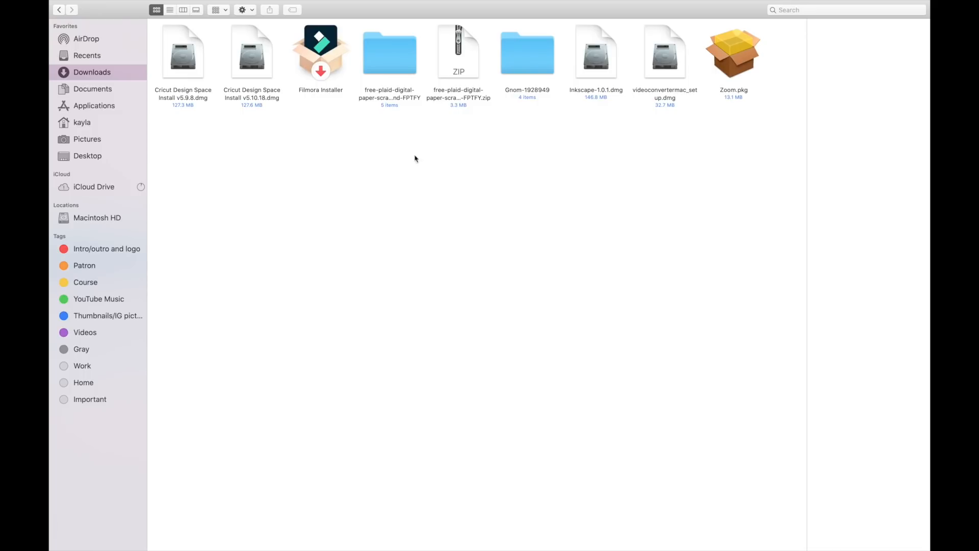
{"action": "left_click", "coordinate": [471, 59]}
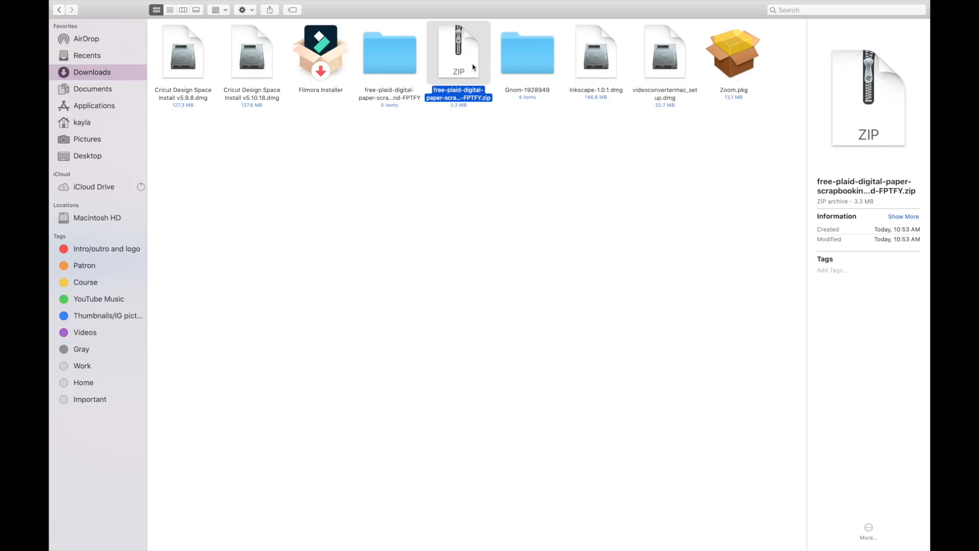
{"action": "left_click", "coordinate": [401, 56]}
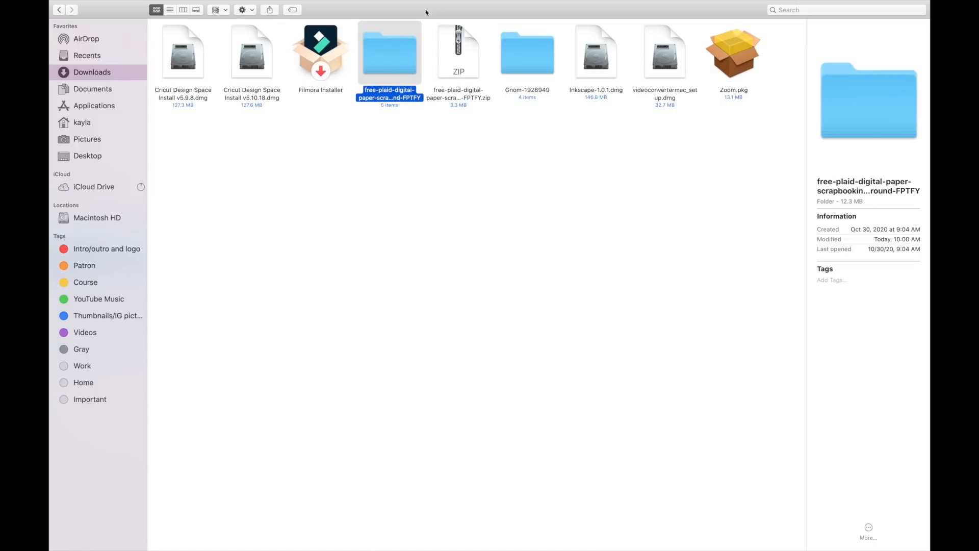
{"action": "left_click", "coordinate": [450, 59]}
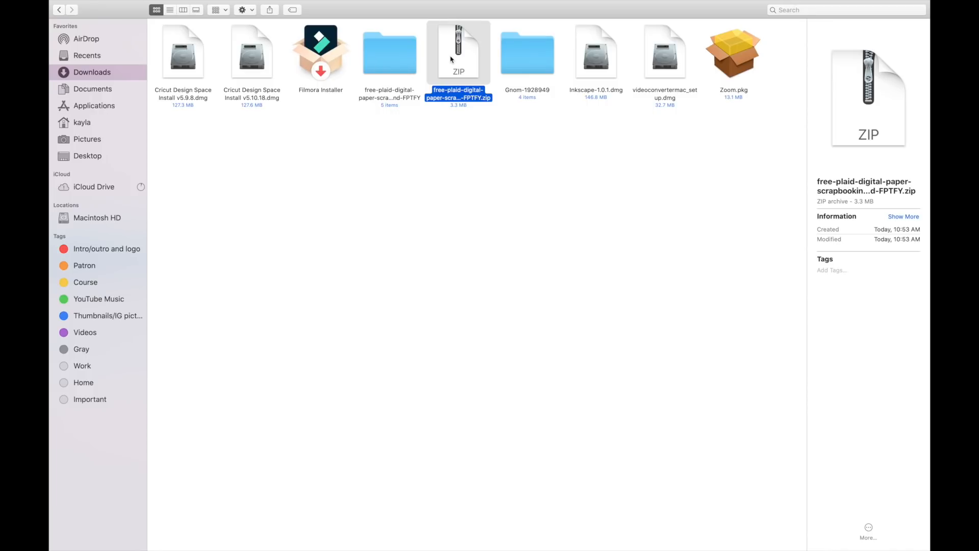
{"action": "double_click", "coordinate": [383, 108]}
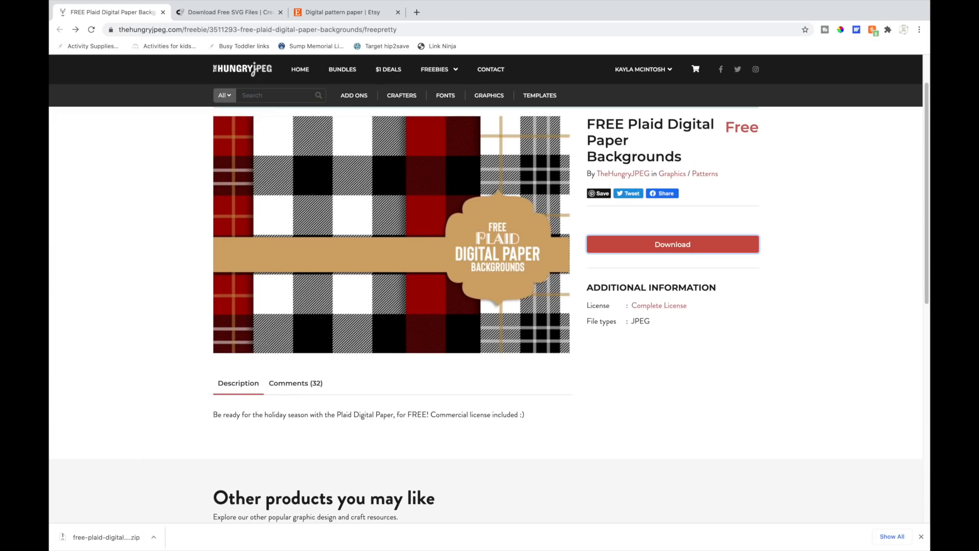
- Return to Cricut Design Space and load the red and black plaid JPG ending in 2 from the free-plaid-digital-paper folder as a pattern fill
{"action": "left_click", "coordinate": [647, 535]}
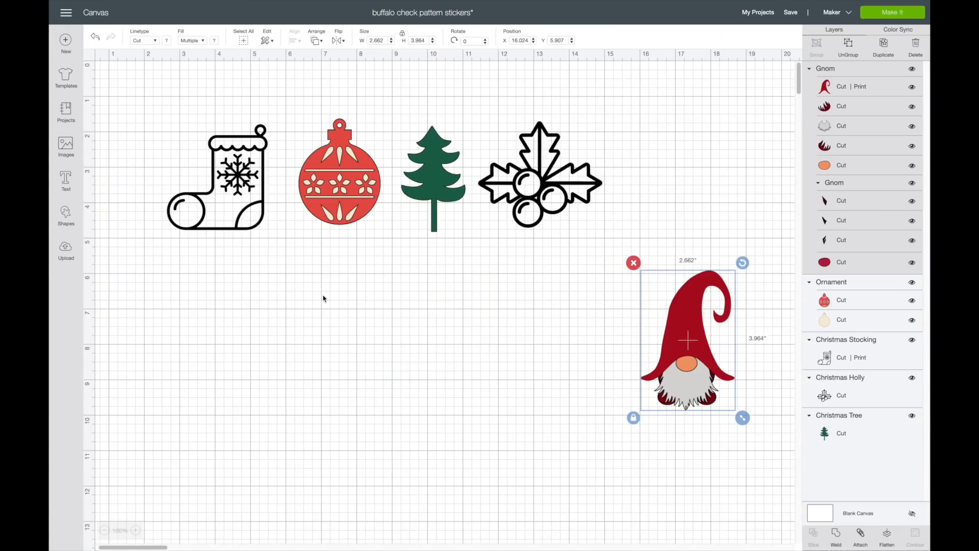
{"action": "left_click", "coordinate": [66, 249]}
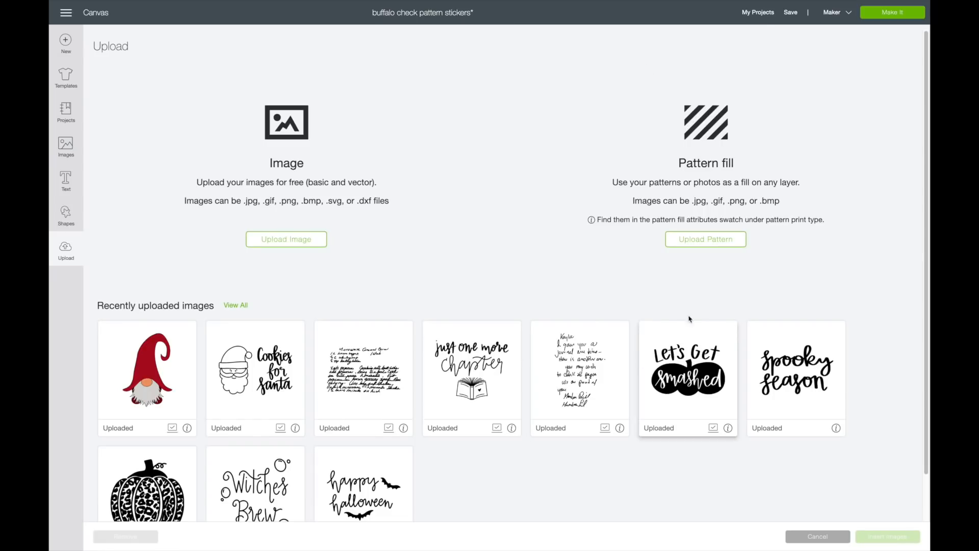
{"action": "left_click", "coordinate": [700, 242]}
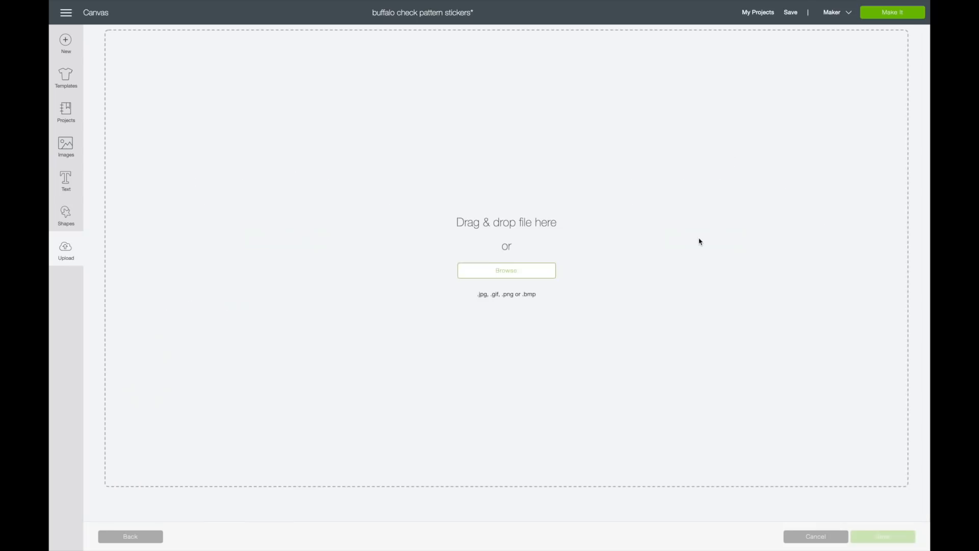
{"action": "left_click", "coordinate": [517, 270]}
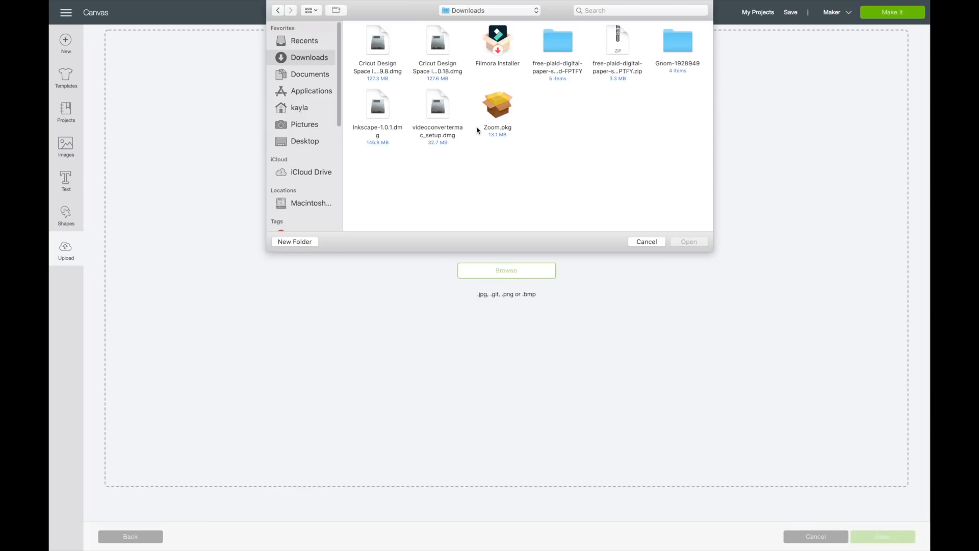
{"action": "double_click", "coordinate": [562, 45]}
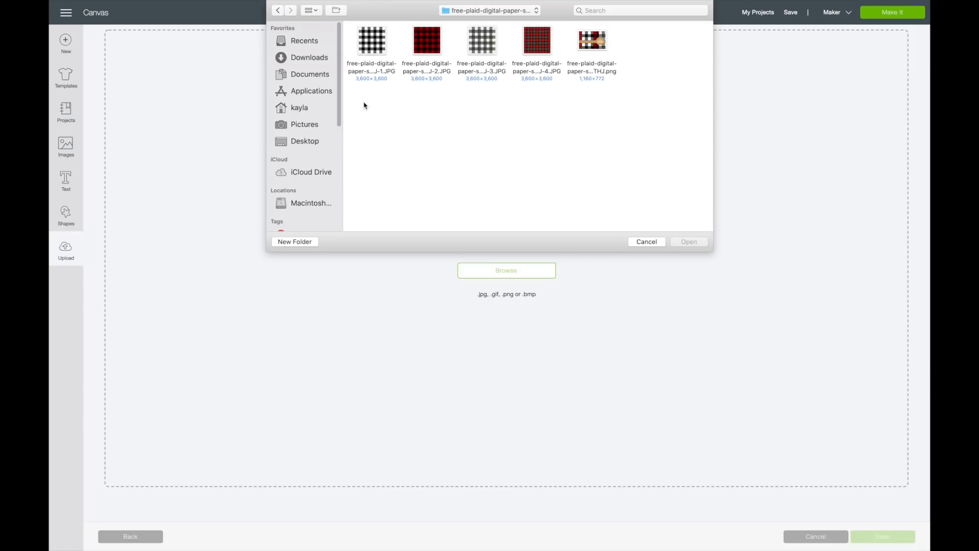
{"action": "left_click", "coordinate": [429, 45]}
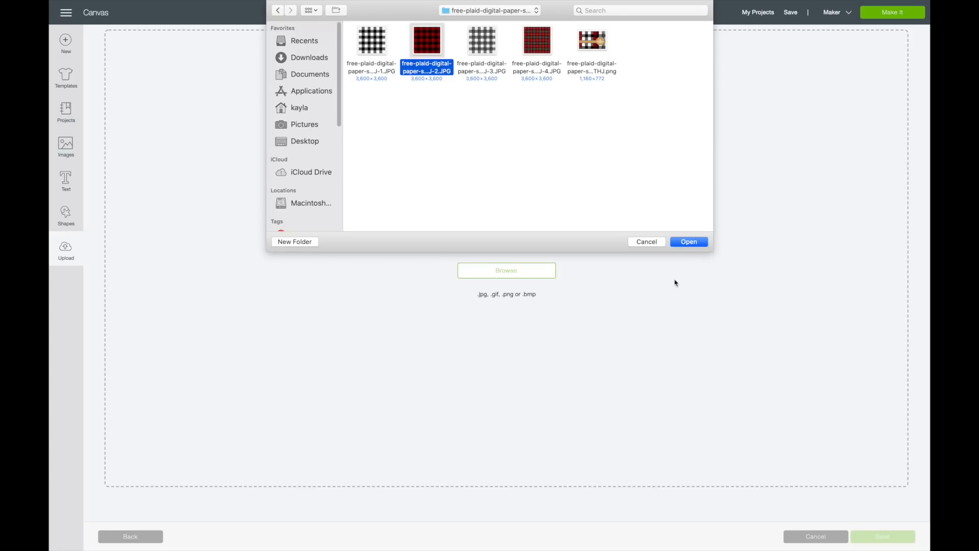
{"action": "left_click", "coordinate": [689, 242]}
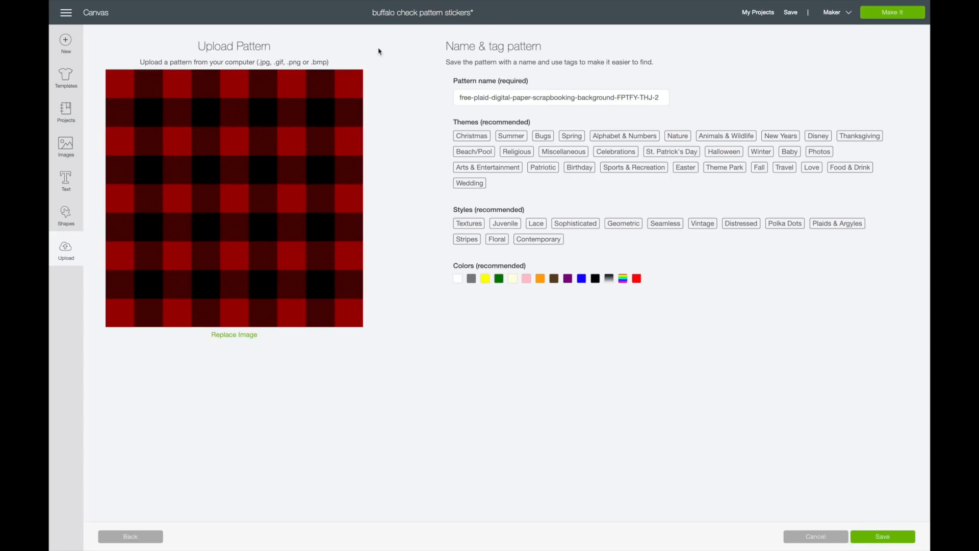
- Save the pattern as "red and black buffalo plaid", tagged Christmas, Plaids & Argyles, black and red, and return to the canvas
{"action": "triple_click", "coordinate": [500, 99]}
{"action": "type", "text": "red and black buffalo plaid"}
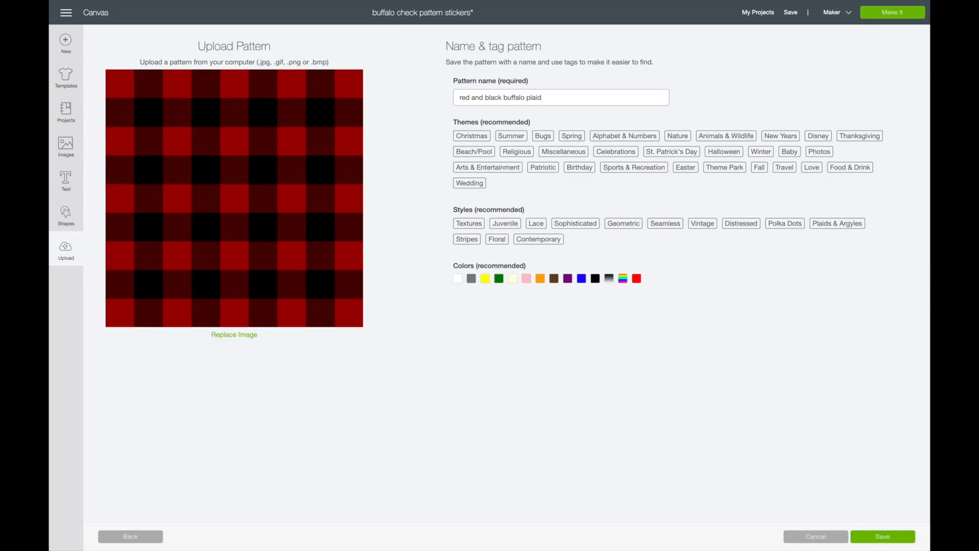
{"action": "left_click", "coordinate": [473, 136]}
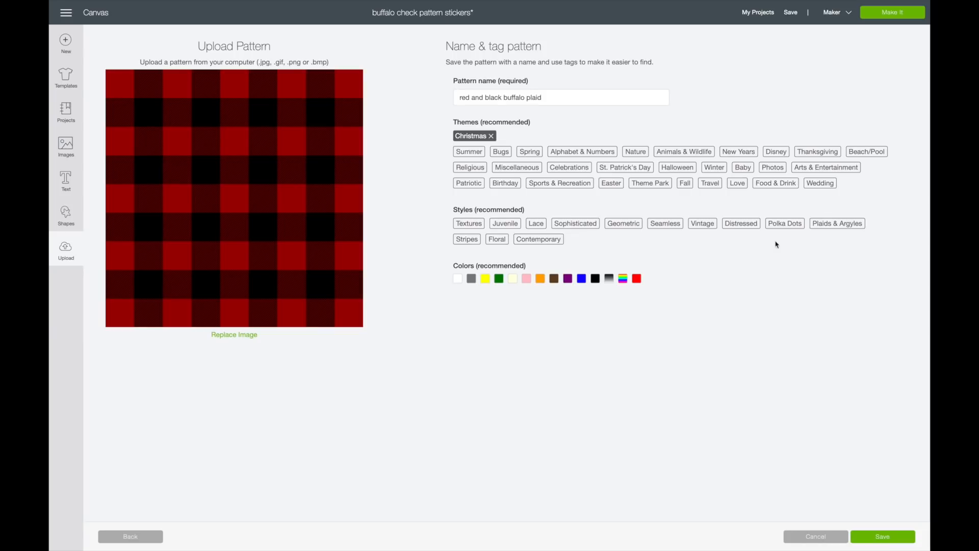
{"action": "left_click", "coordinate": [836, 224]}
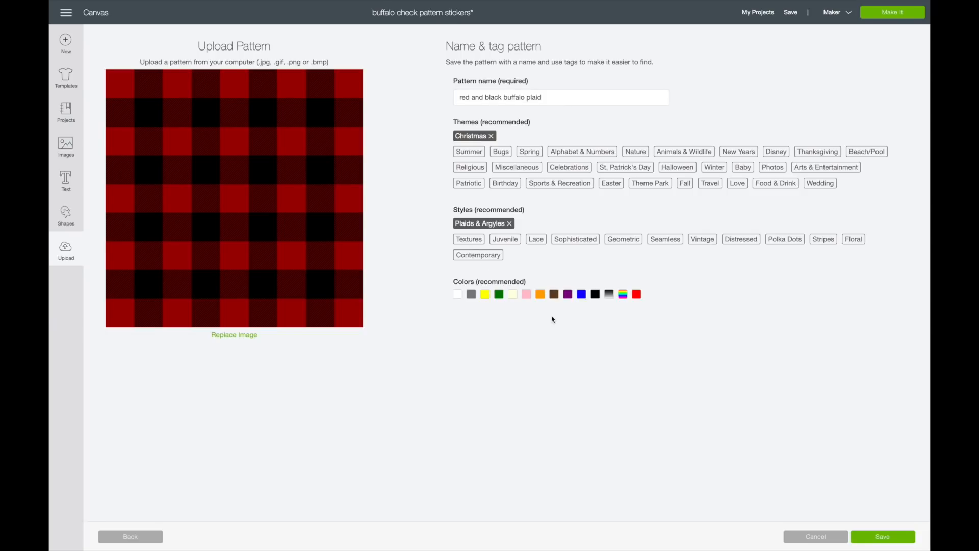
{"action": "left_click", "coordinate": [595, 296]}
{"action": "left_click", "coordinate": [635, 298]}
{"action": "left_click", "coordinate": [887, 535]}
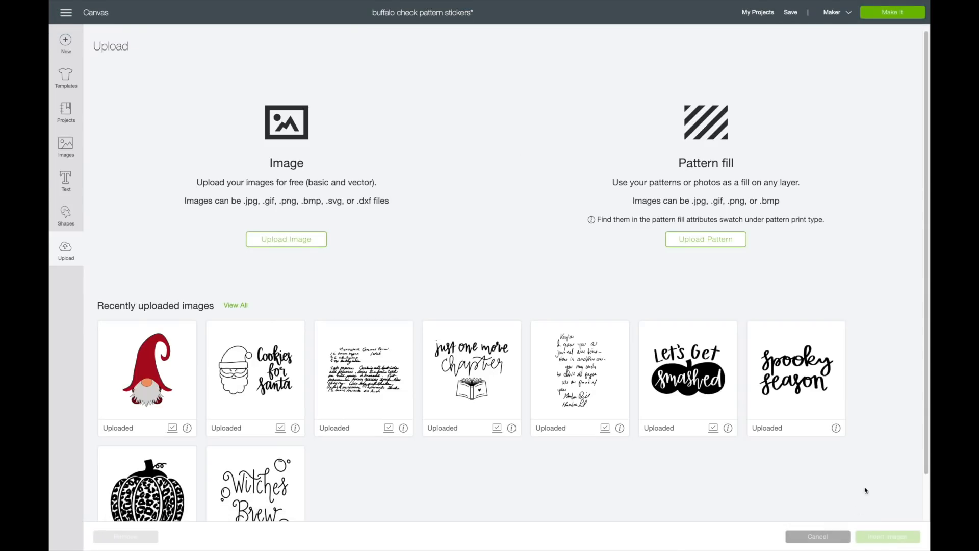
{"action": "left_click", "coordinate": [818, 537]}
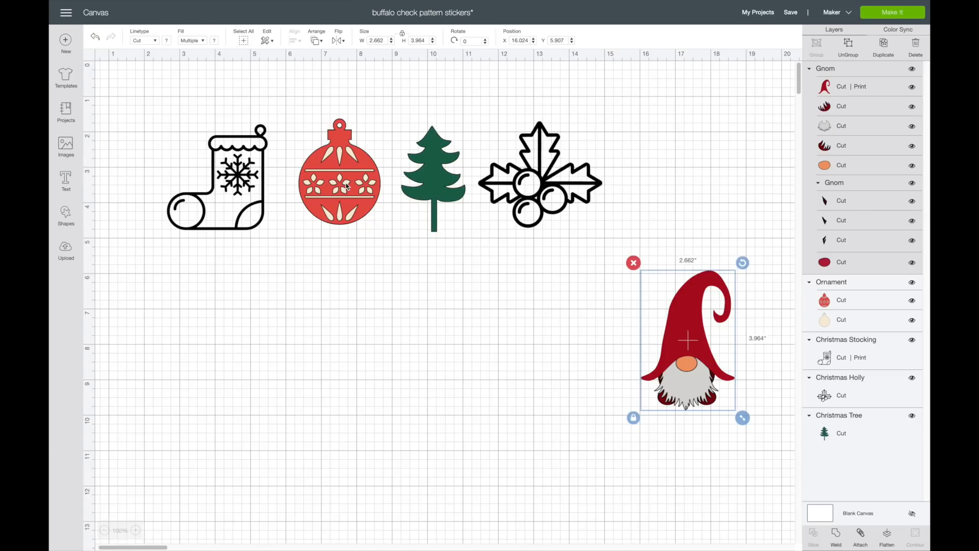
- Place the ornament below the other images, enlarged to about 3.35 × 4.33 inches, and hide its red decorated layer
{"action": "left_click_drag", "start_coordinate": [346, 187], "coordinate": [385, 301]}
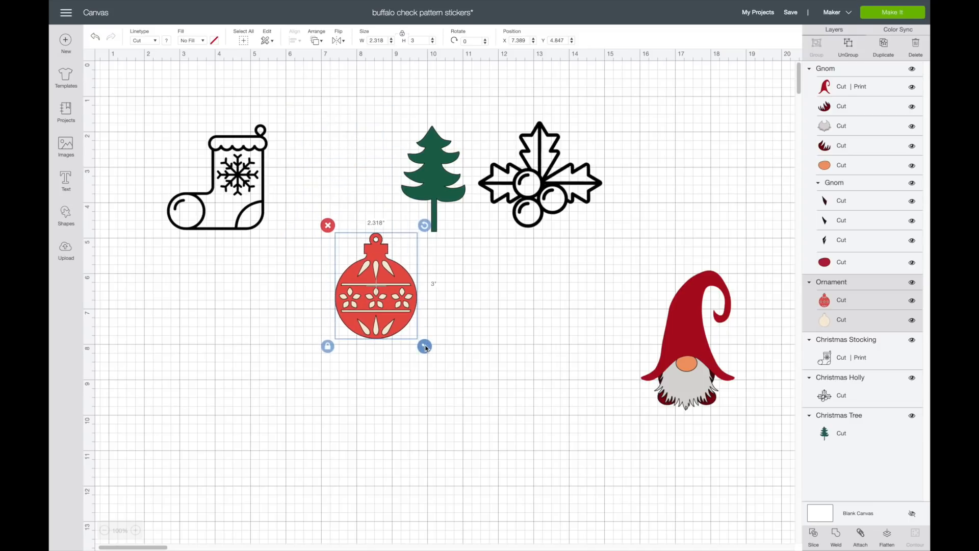
{"action": "left_click_drag", "start_coordinate": [424, 346], "coordinate": [542, 395]}
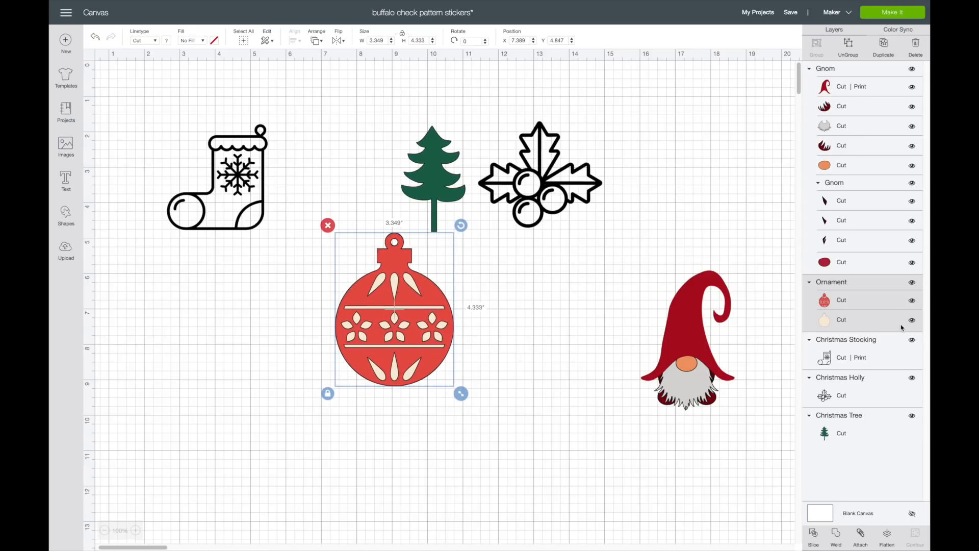
{"action": "left_click", "coordinate": [911, 301]}
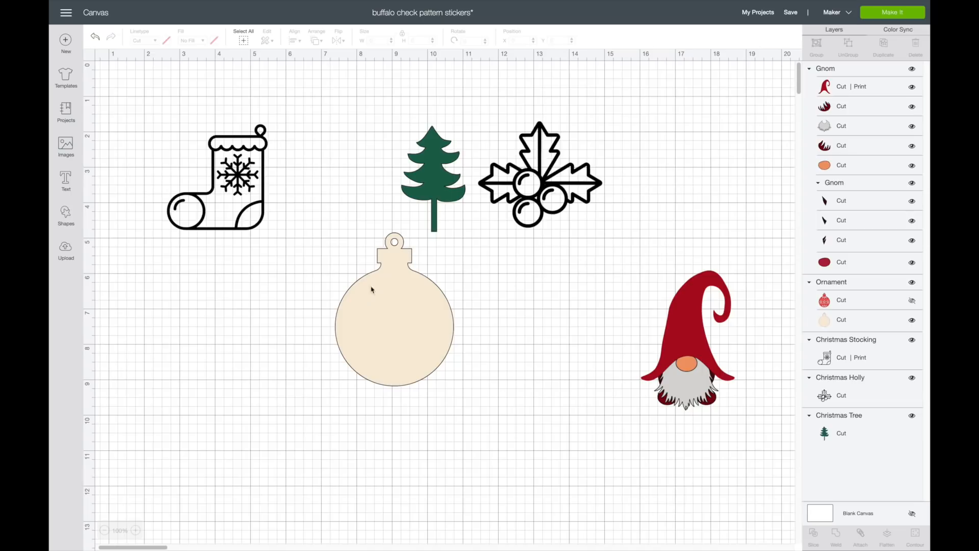
{"action": "mouse_move", "coordinate": [419, 318]}
{"action": "left_mouse_down"}
{"action": "mouse_move", "coordinate": [389, 316]}
{"action": "mouse_move", "coordinate": [401, 314]}
{"action": "left_mouse_up"}
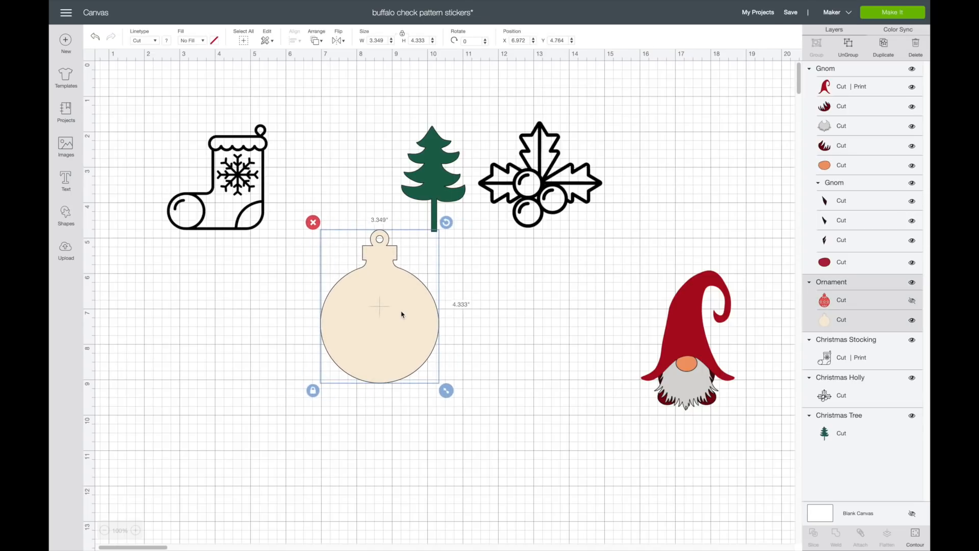
- Change the ornament's fill to Print while keeping its linetype as Cut
{"action": "left_click", "coordinate": [147, 41]}
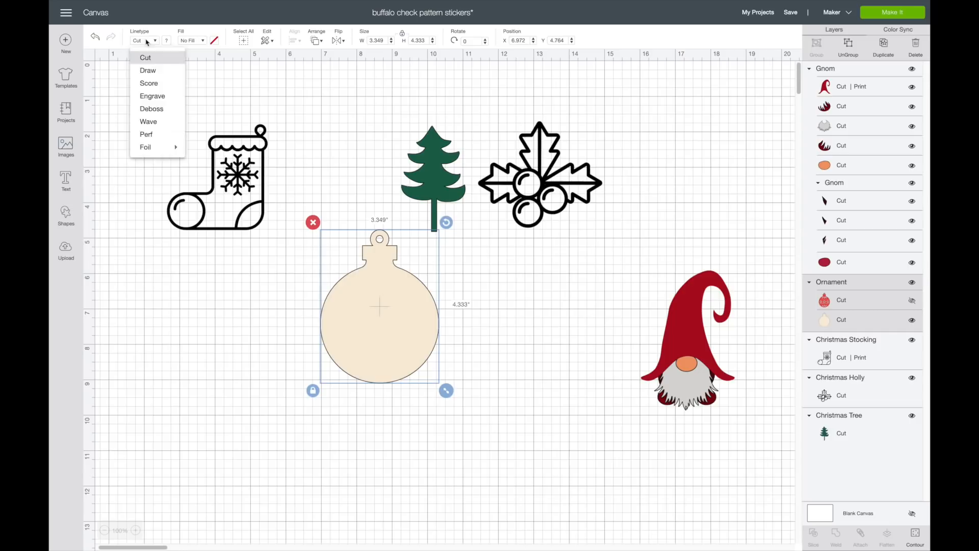
{"action": "left_click", "coordinate": [147, 41]}
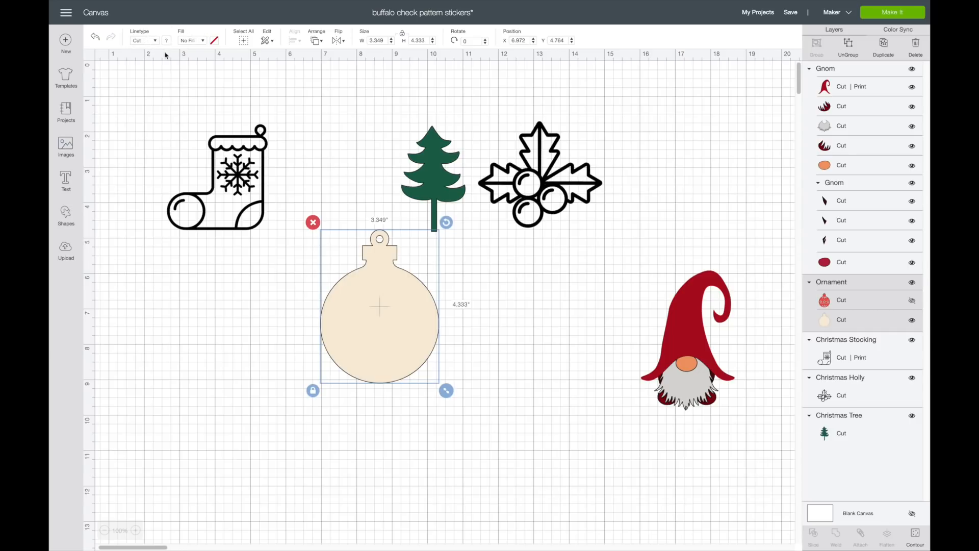
{"action": "left_click", "coordinate": [203, 43]}
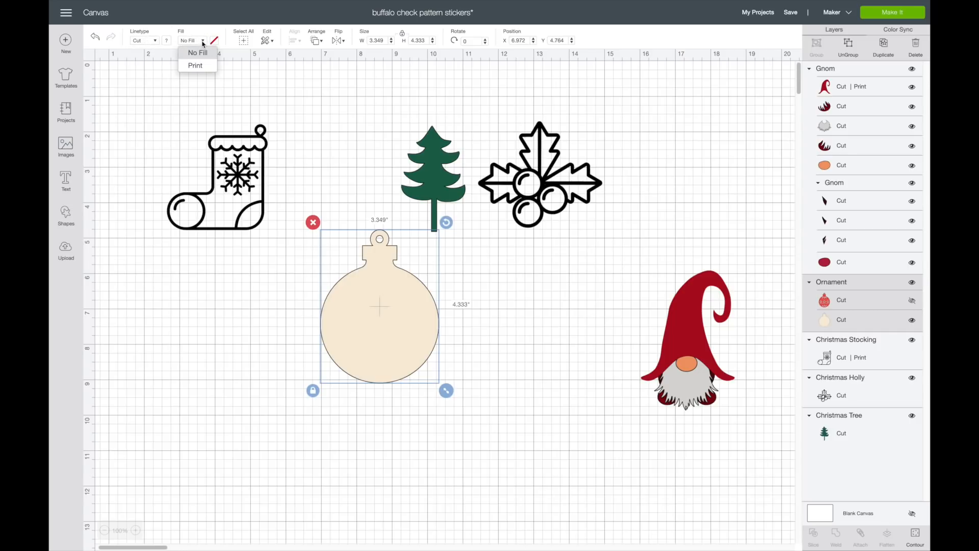
{"action": "left_click", "coordinate": [201, 66]}
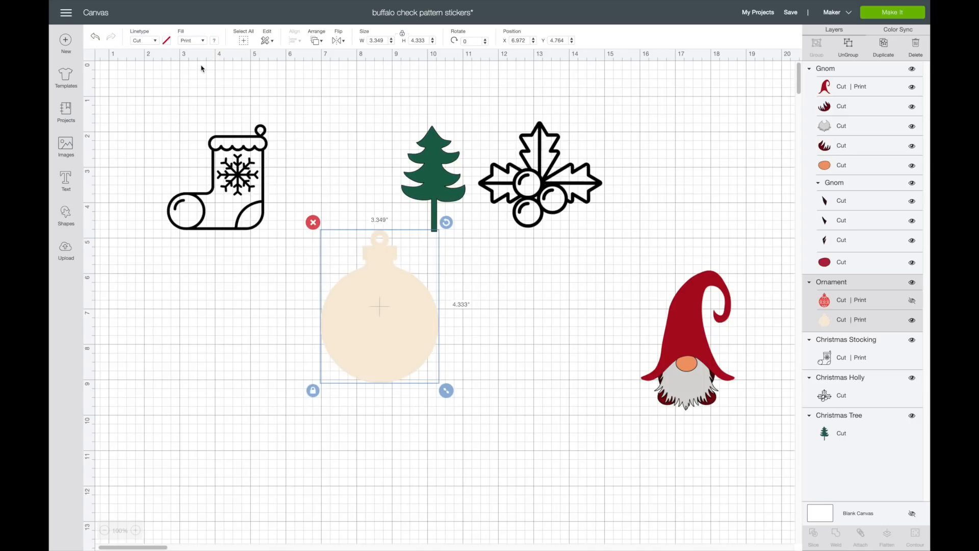
- Fill the ornament with the first red and black buffalo plaid print pattern and show the pattern colour filter
{"action": "left_click", "coordinate": [215, 42]}
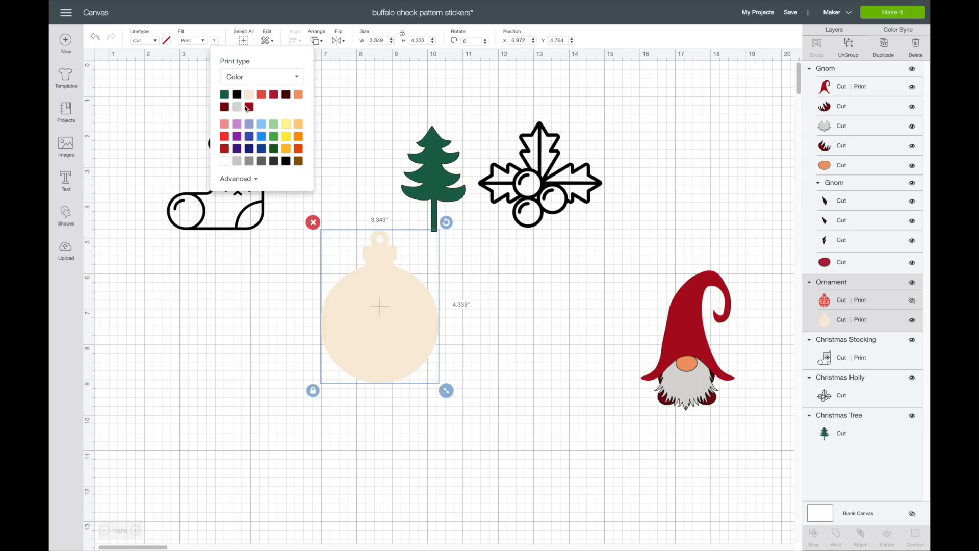
{"action": "left_click", "coordinate": [249, 83]}
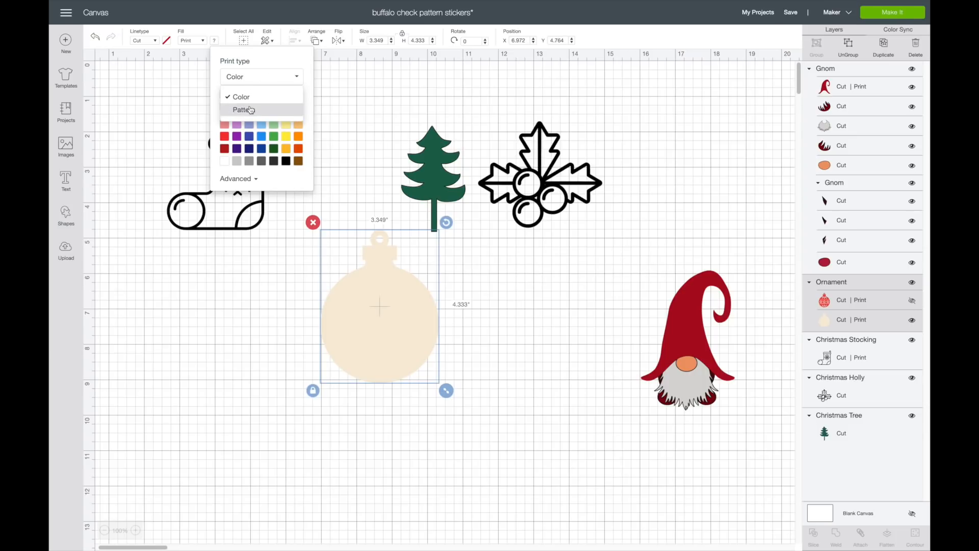
{"action": "left_click", "coordinate": [244, 109]}
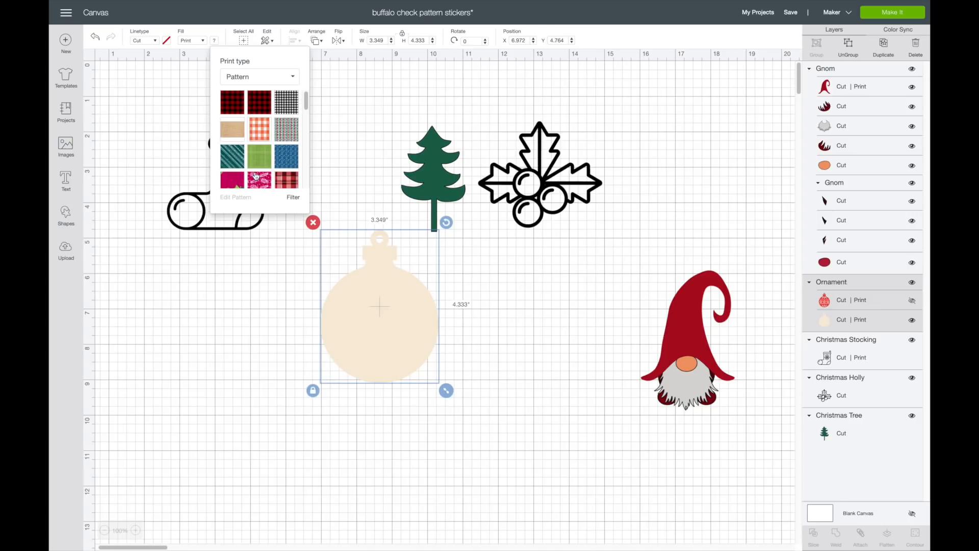
{"action": "scroll", "coordinate": [262, 170], "scroll_direction": "down", "scroll_amount": 10}
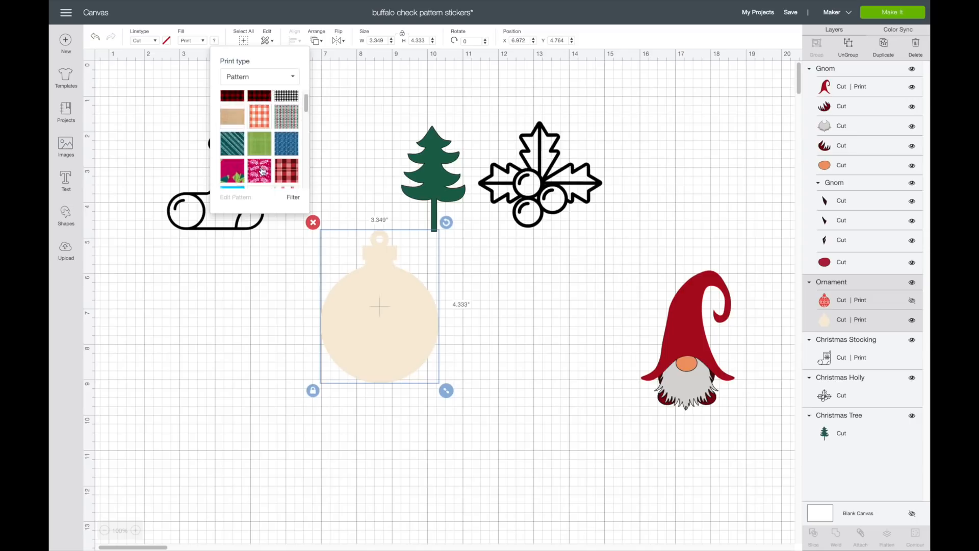
{"action": "scroll", "coordinate": [262, 171], "scroll_direction": "down", "scroll_amount": 5}
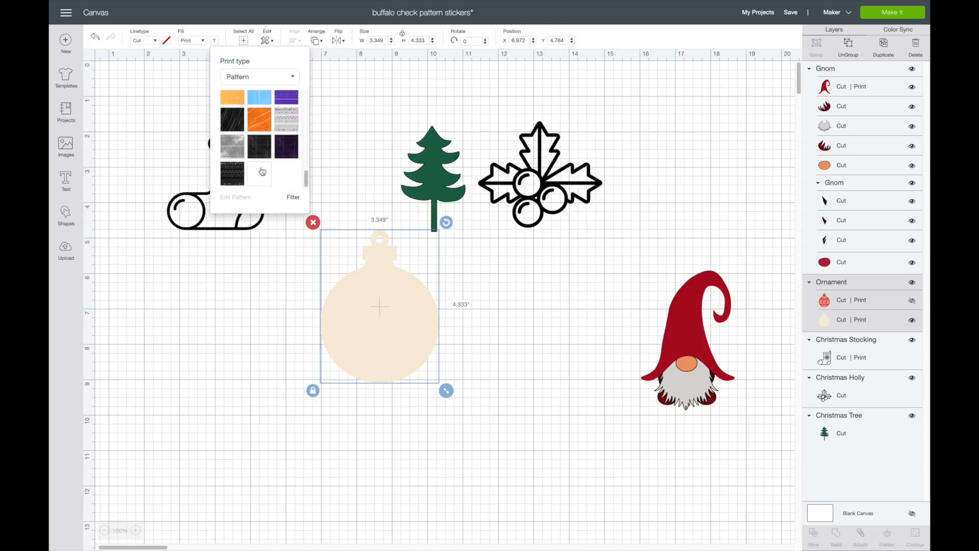
{"action": "scroll", "coordinate": [262, 171], "scroll_direction": "up", "scroll_amount": 10}
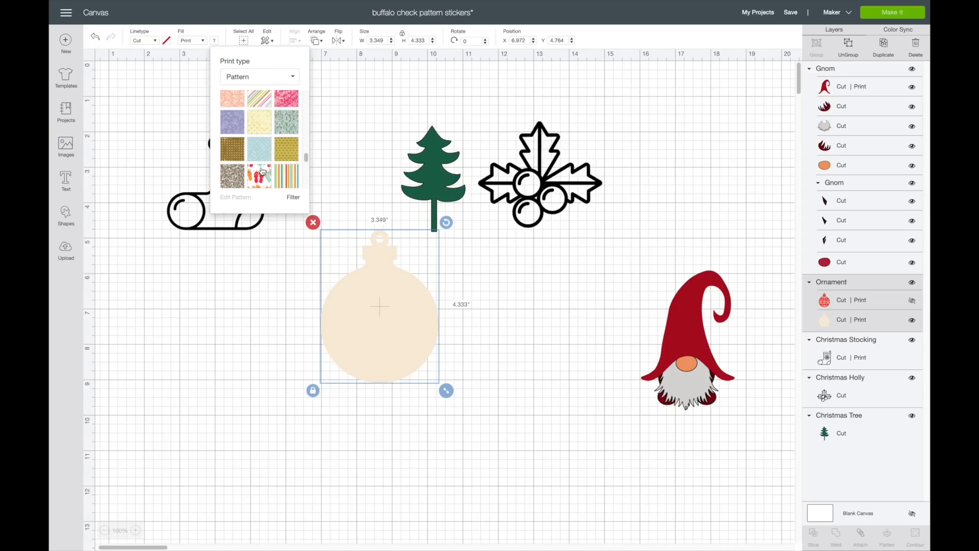
{"action": "scroll", "coordinate": [262, 170], "scroll_direction": "down", "scroll_amount": 10}
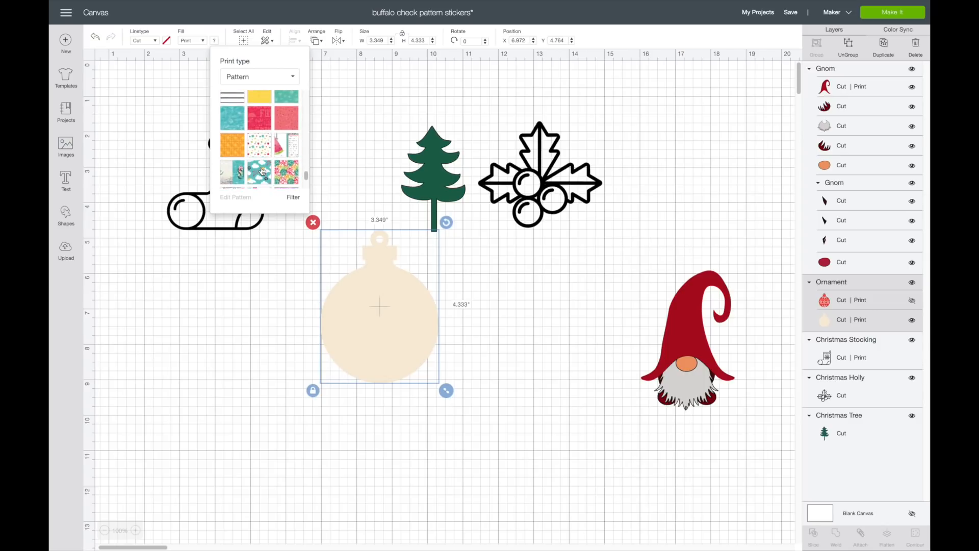
{"action": "scroll", "coordinate": [262, 171], "scroll_direction": "up", "scroll_amount": 10}
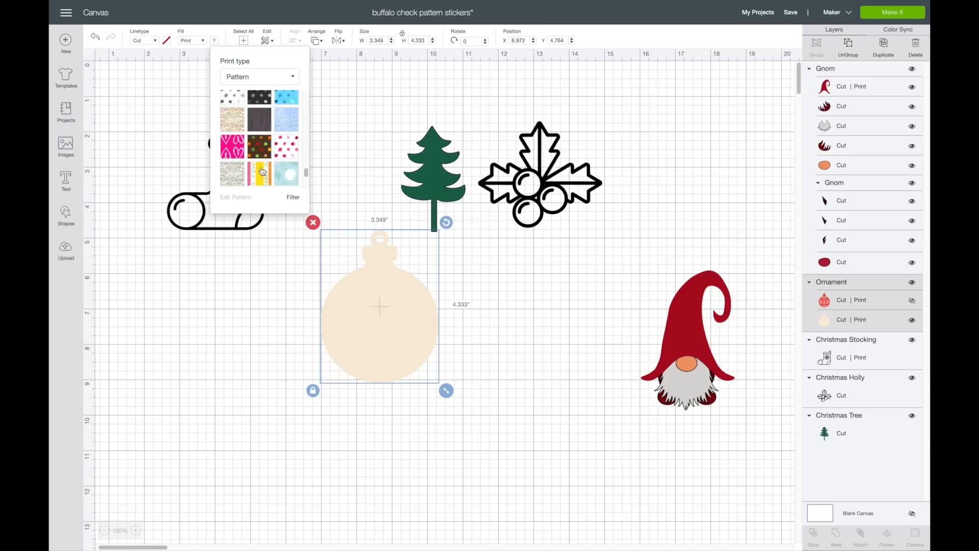
{"action": "scroll", "coordinate": [262, 170], "scroll_direction": "up", "scroll_amount": 10}
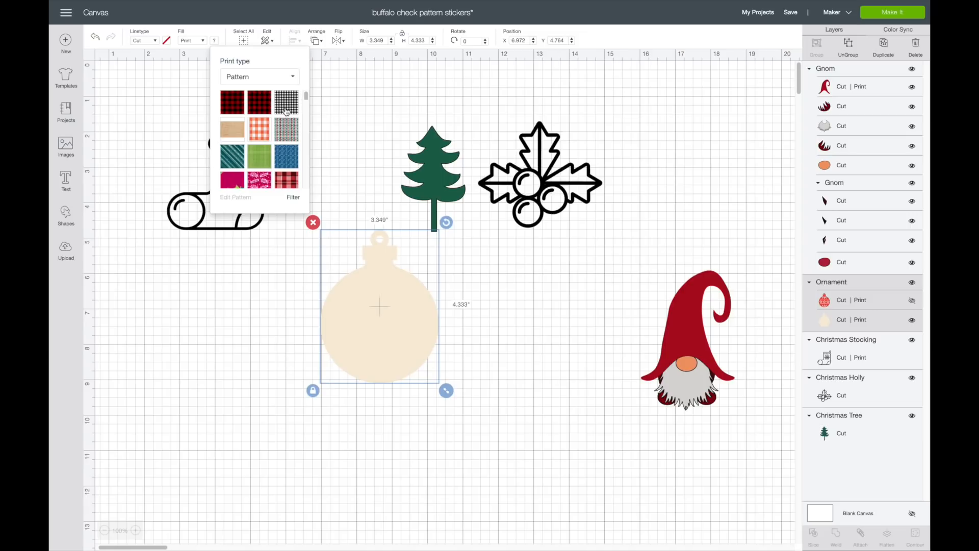
{"action": "left_click", "coordinate": [236, 106]}
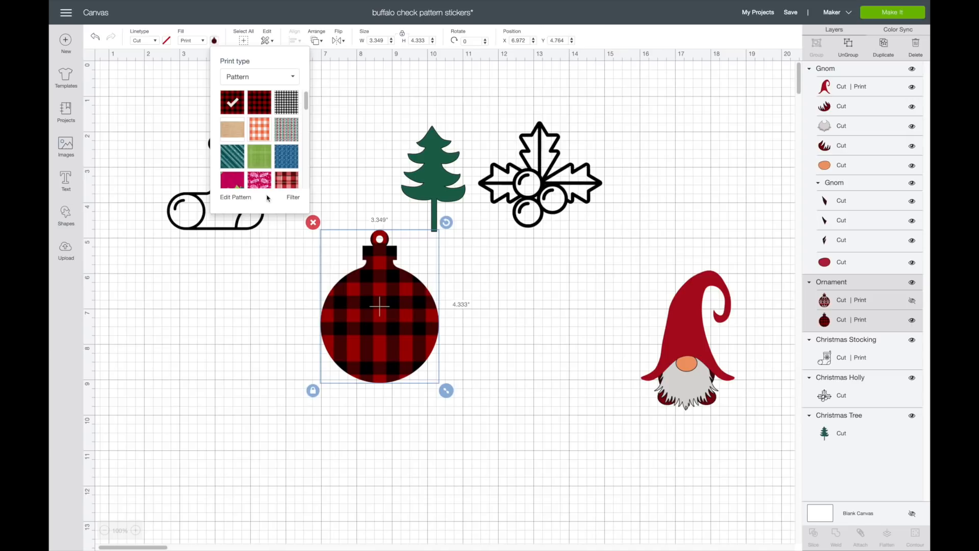
{"action": "left_click", "coordinate": [292, 197]}
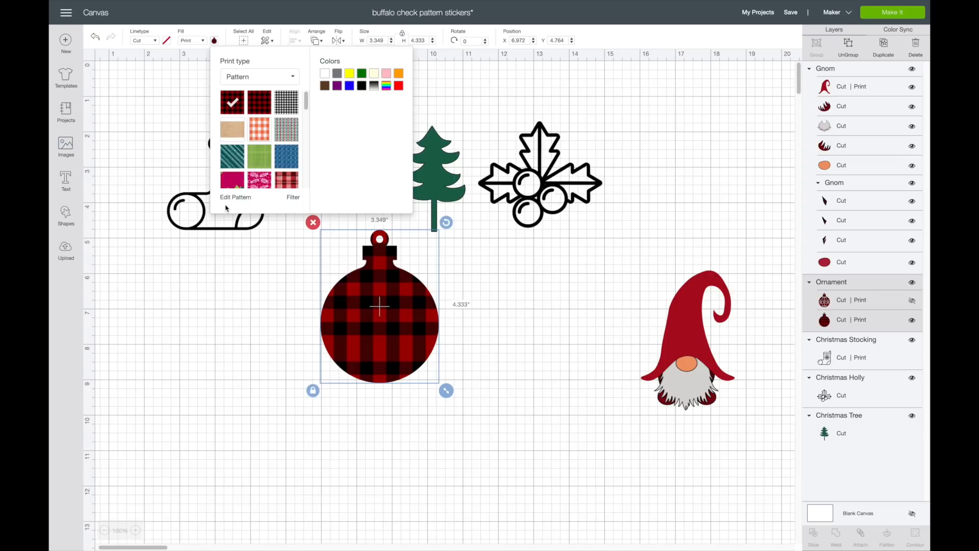
- Edit the ornament's plaid pattern, trying larger scales up to 400 and settling on a scale of 129
{"action": "left_click", "coordinate": [240, 197]}
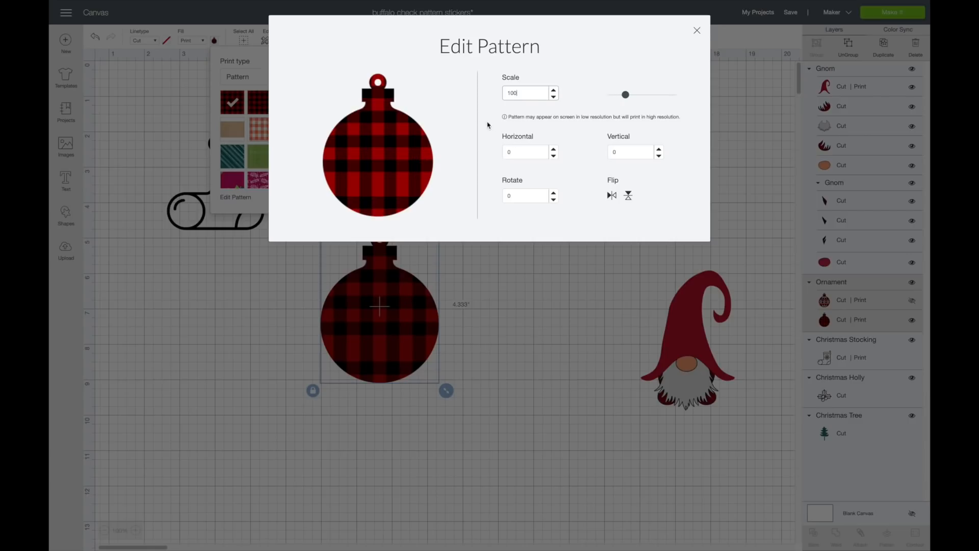
{"action": "left_click", "coordinate": [554, 91]}
{"action": "left_click", "coordinate": [554, 91]}
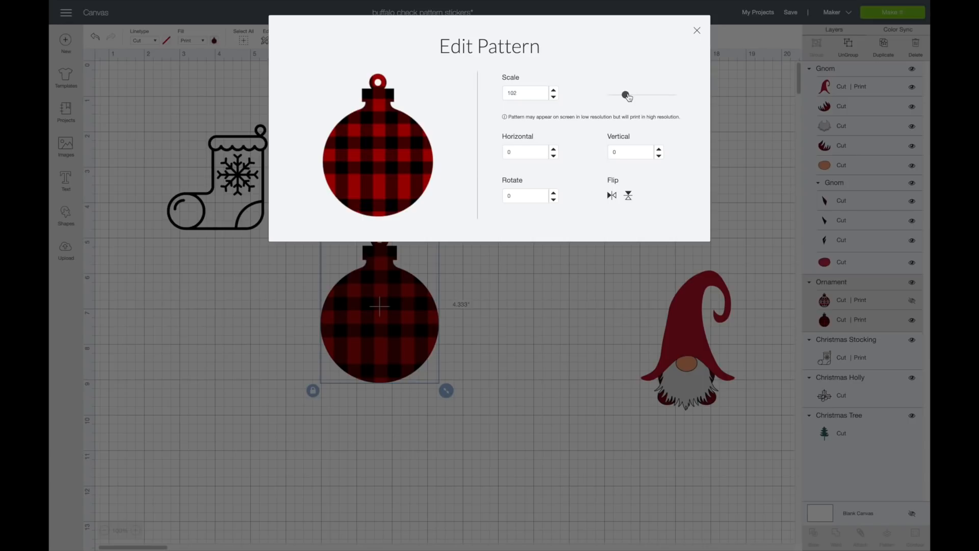
{"action": "left_click_drag", "start_coordinate": [626, 96], "coordinate": [690, 90]}
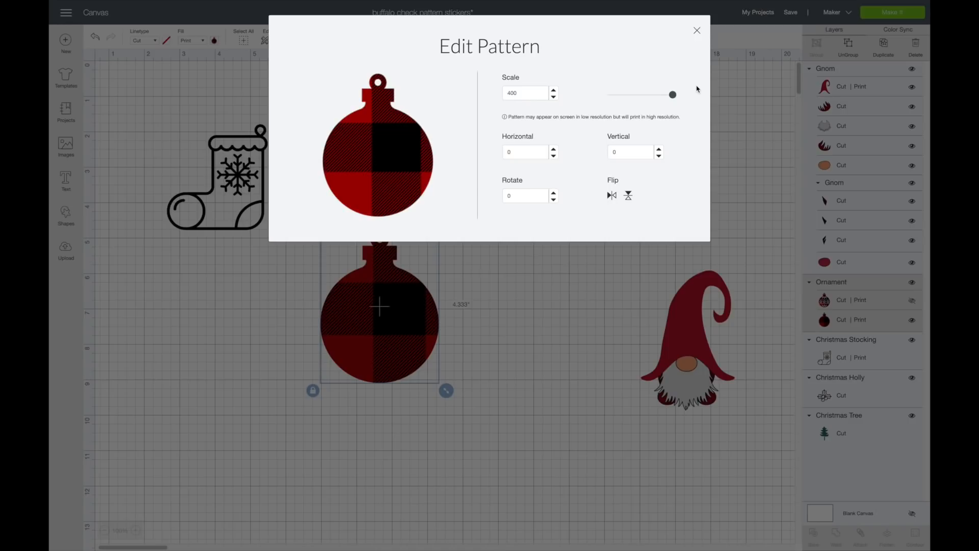
{"action": "left_click_drag", "start_coordinate": [672, 98], "coordinate": [652, 104]}
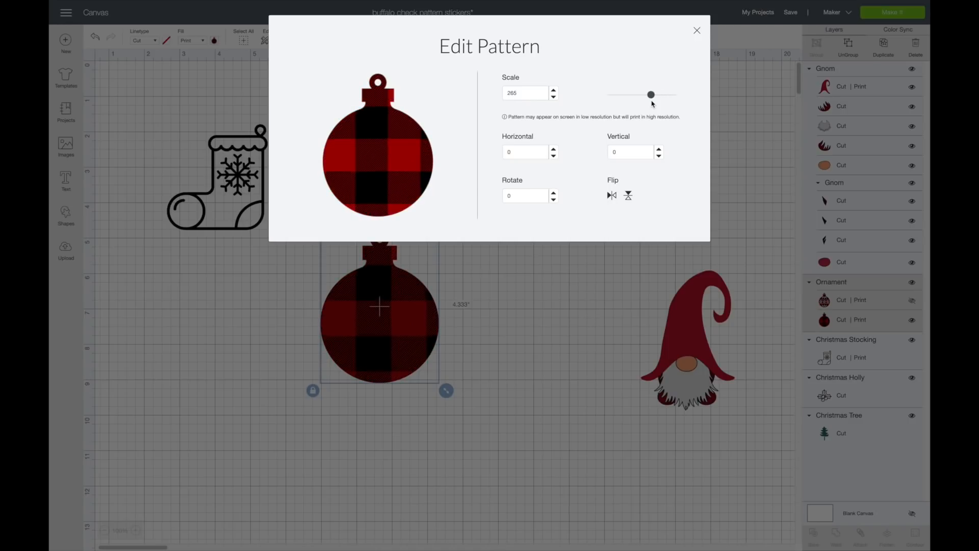
{"action": "left_click_drag", "start_coordinate": [652, 97], "coordinate": [631, 101]}
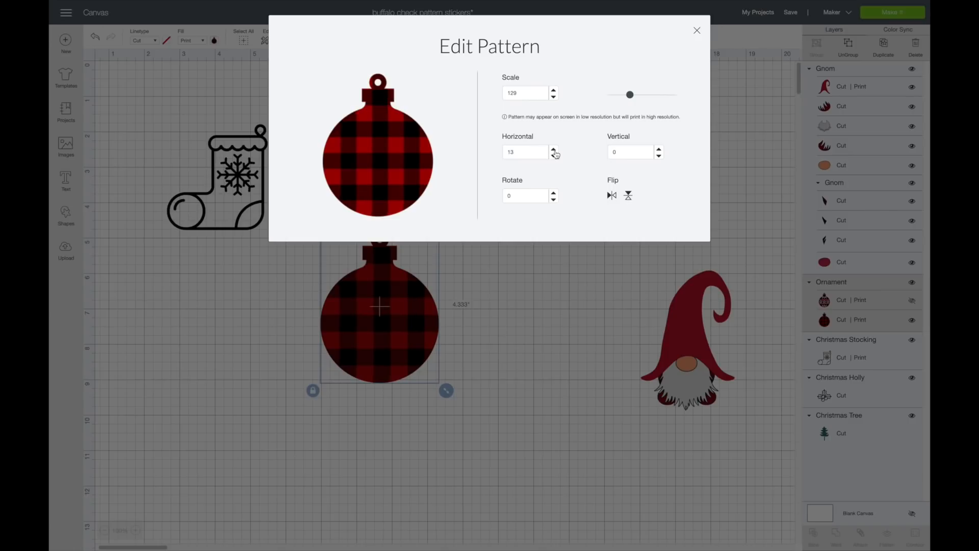
- Shift the ornament's plaid pattern to a horizontal offset of 19 and a vertical offset of -32
{"action": "left_click", "coordinate": [555, 152]}
{"action": "left_click", "coordinate": [554, 151]}
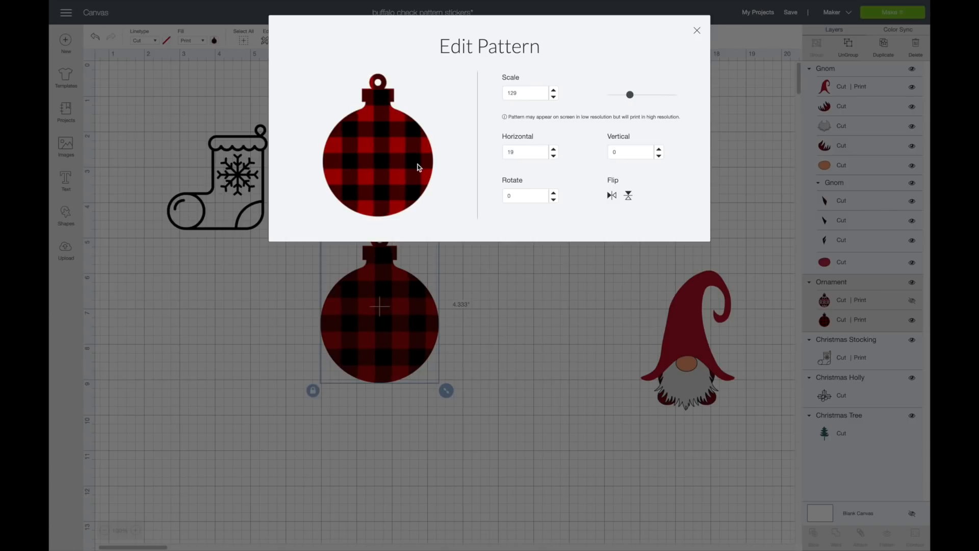
{"action": "left_click", "coordinate": [658, 156]}
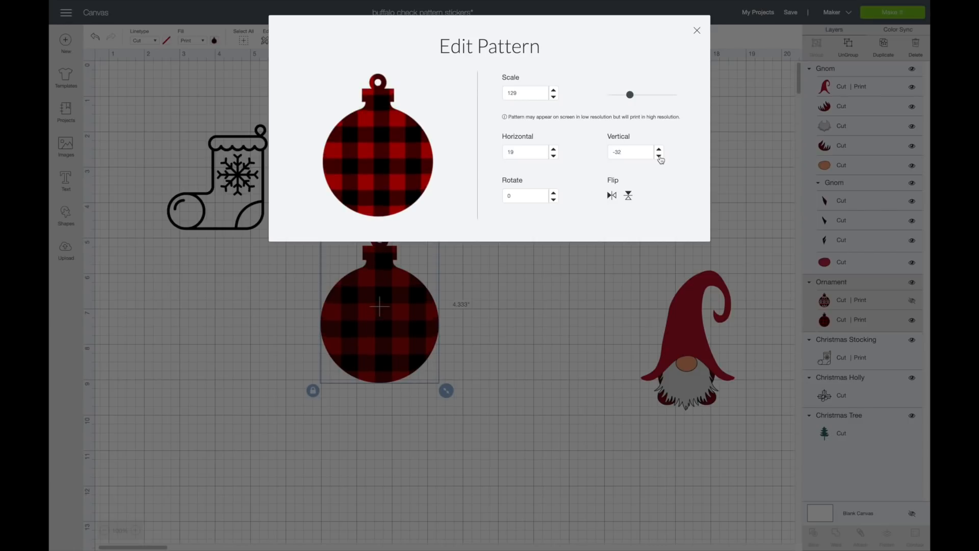
- Rotate the plaid pattern inside the ornament to 20
{"action": "left_click", "coordinate": [554, 193]}
{"action": "left_click", "coordinate": [553, 193]}
{"action": "left_click", "coordinate": [554, 193]}
{"action": "left_click", "coordinate": [553, 193]}
{"action": "left_click", "coordinate": [553, 193]}
{"action": "left_click", "coordinate": [554, 193]}
{"action": "left_click", "coordinate": [554, 193]}
{"action": "left_click", "coordinate": [555, 193]}
{"action": "left_click", "coordinate": [555, 194]}
{"action": "left_click", "coordinate": [554, 194]}
{"action": "left_click", "coordinate": [555, 193]}
{"action": "left_click", "coordinate": [555, 193]}
{"action": "left_click", "coordinate": [554, 193]}
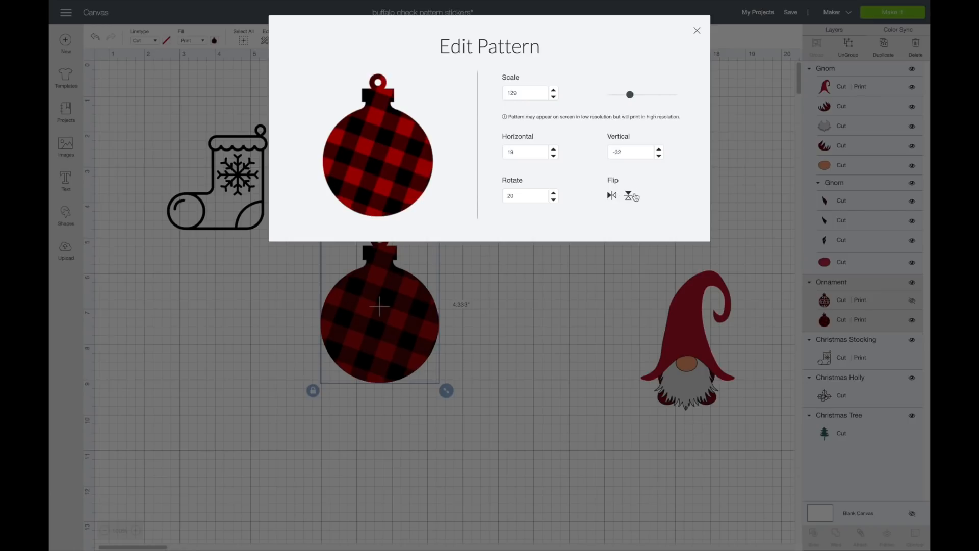
- Close the pattern settings and undo the ornament's pattern adjustments and plaid fill
{"action": "left_click", "coordinate": [244, 80]}
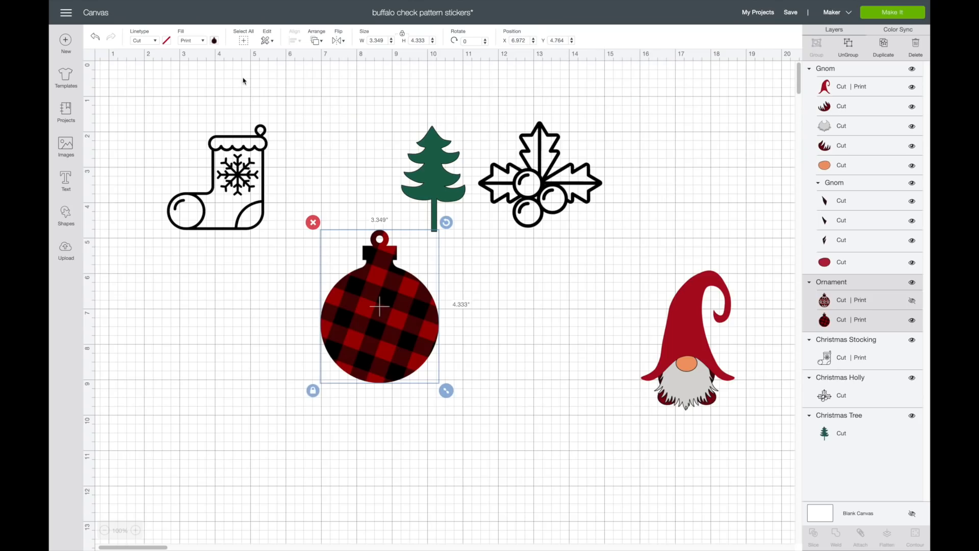
{"action": "left_click", "coordinate": [215, 42]}
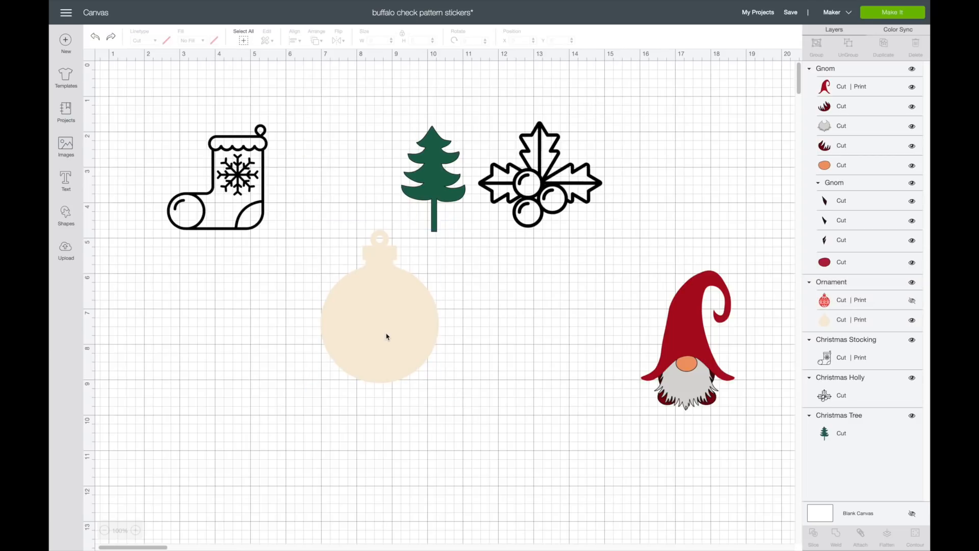
- Set the ornament's print type to Pattern, apply the first red and black buffalo plaid, and deselect it
{"action": "left_click", "coordinate": [384, 327]}
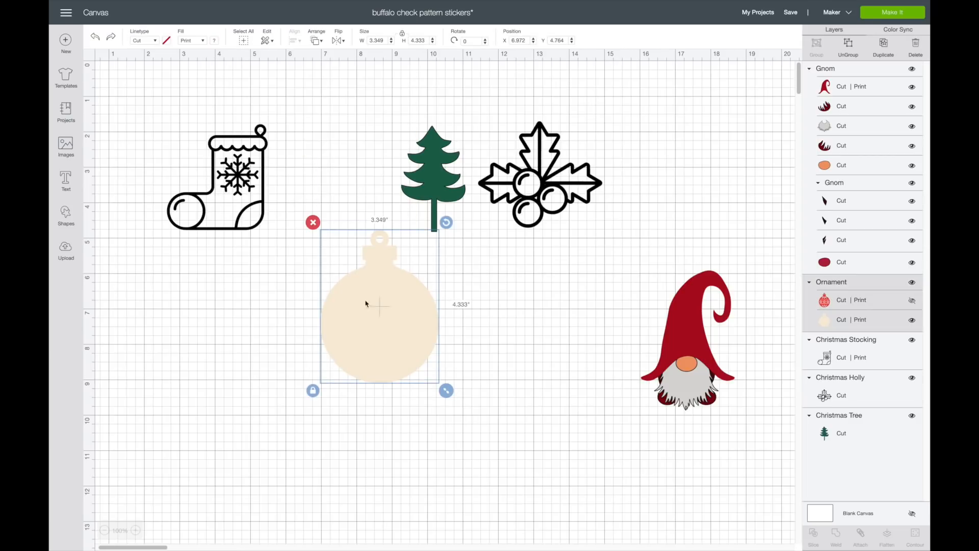
{"action": "left_click", "coordinate": [215, 42]}
{"action": "left_click", "coordinate": [248, 78]}
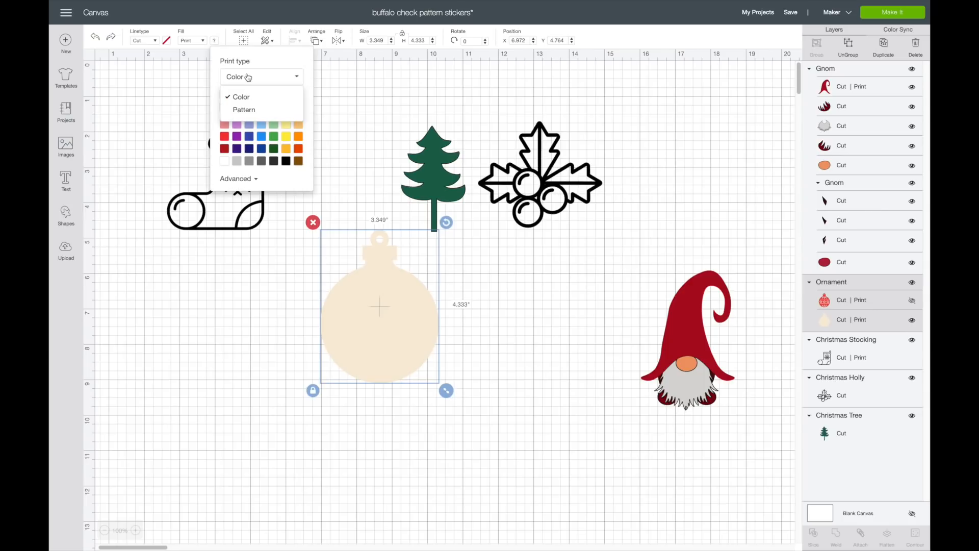
{"action": "left_click", "coordinate": [251, 108]}
{"action": "left_click", "coordinate": [238, 108]}
{"action": "left_click", "coordinate": [478, 328]}
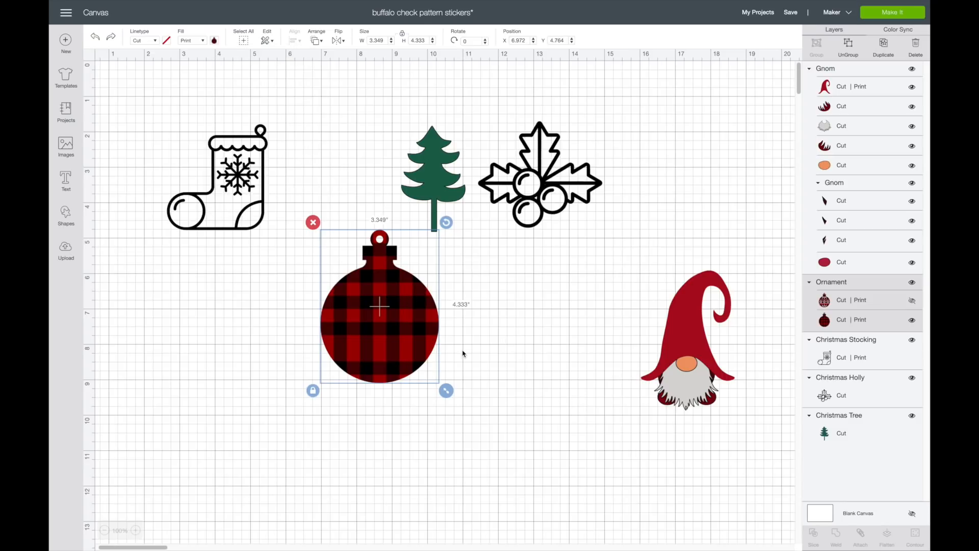
{"action": "left_click", "coordinate": [475, 352]}
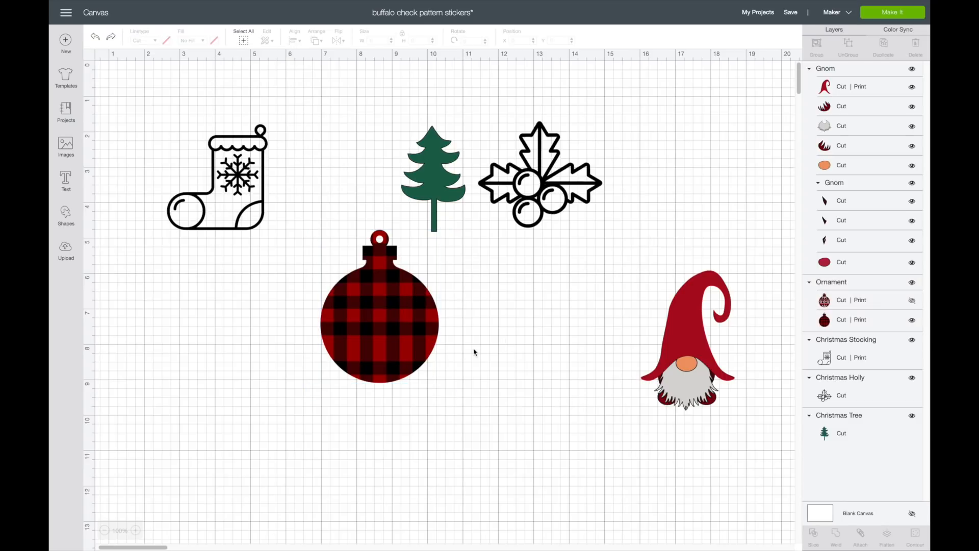
- Edit the ornament's plaid pattern, setting its vertical offset to -177 with the scale at 100, and close the settings
{"action": "left_click", "coordinate": [388, 344]}
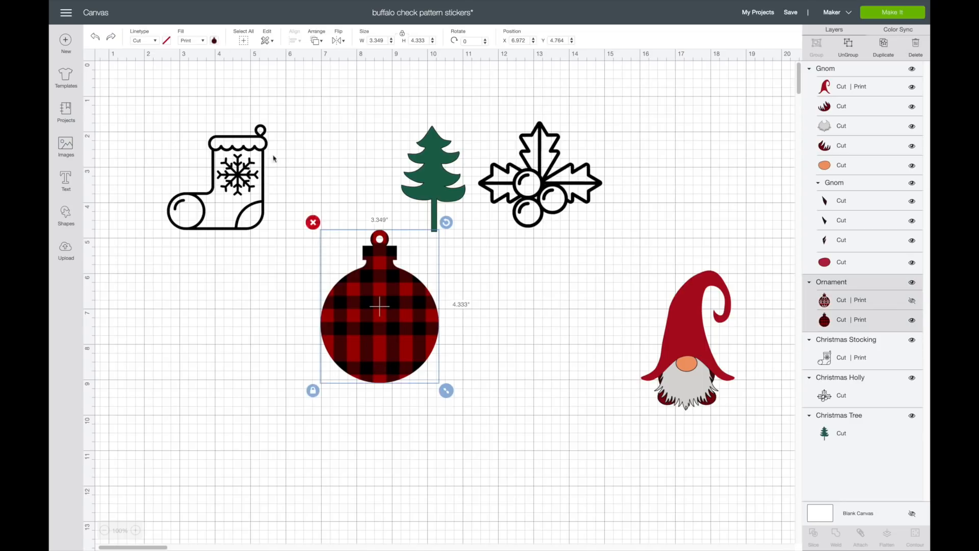
{"action": "left_click", "coordinate": [214, 40]}
{"action": "left_click", "coordinate": [227, 195]}
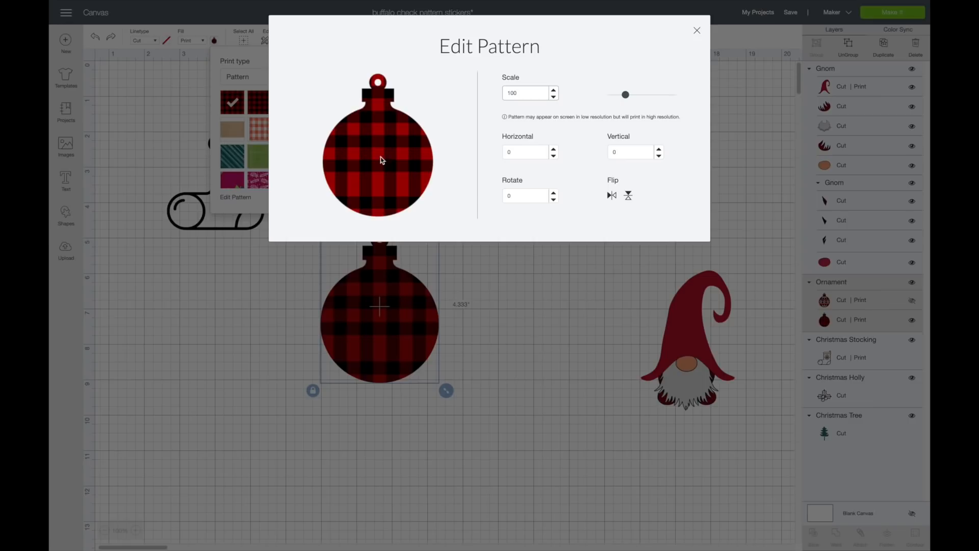
{"action": "left_click", "coordinate": [659, 157]}
{"action": "left_click", "coordinate": [659, 157]}
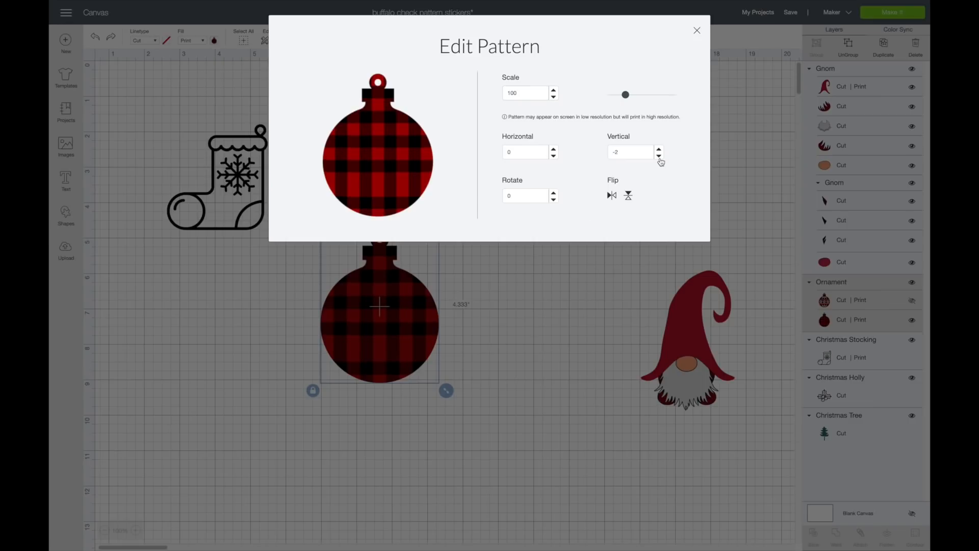
{"action": "left_click", "coordinate": [659, 156]}
{"action": "left_click", "coordinate": [660, 157]}
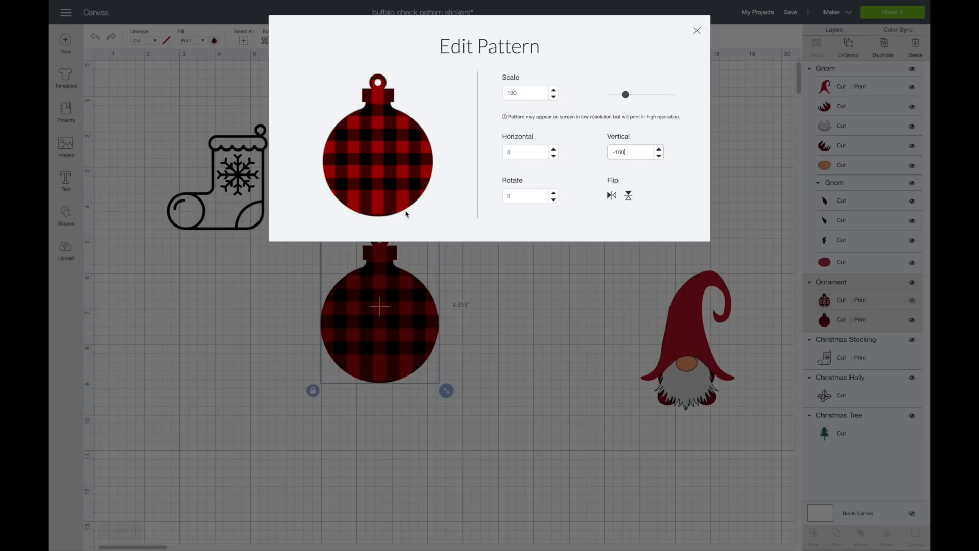
{"action": "scroll", "coordinate": [636, 154], "scroll_direction": "down", "scroll_amount": 10}
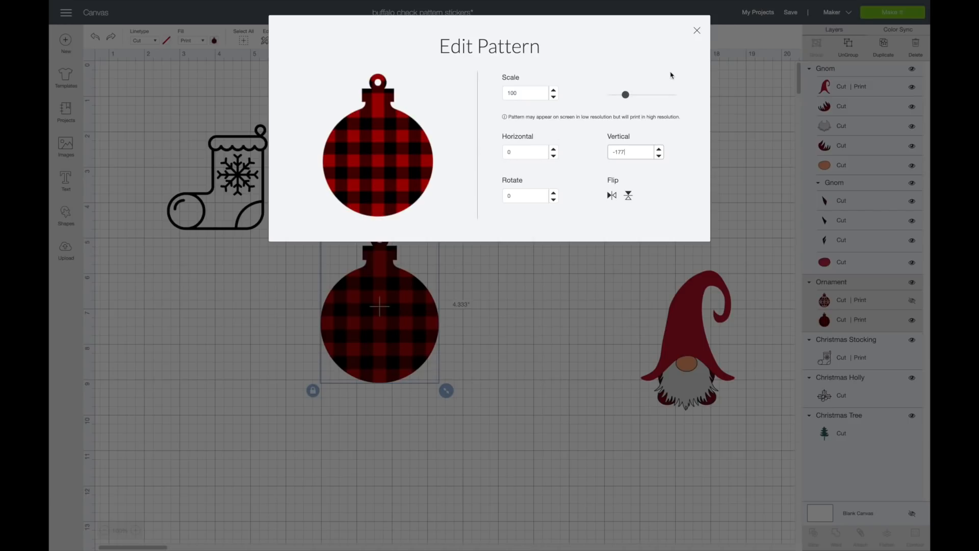
{"action": "left_click", "coordinate": [697, 30]}
- Move the ornament between the stocking and the tree, and place the gnome below the tree and holly
{"action": "left_click_drag", "start_coordinate": [405, 357], "coordinate": [355, 262]}
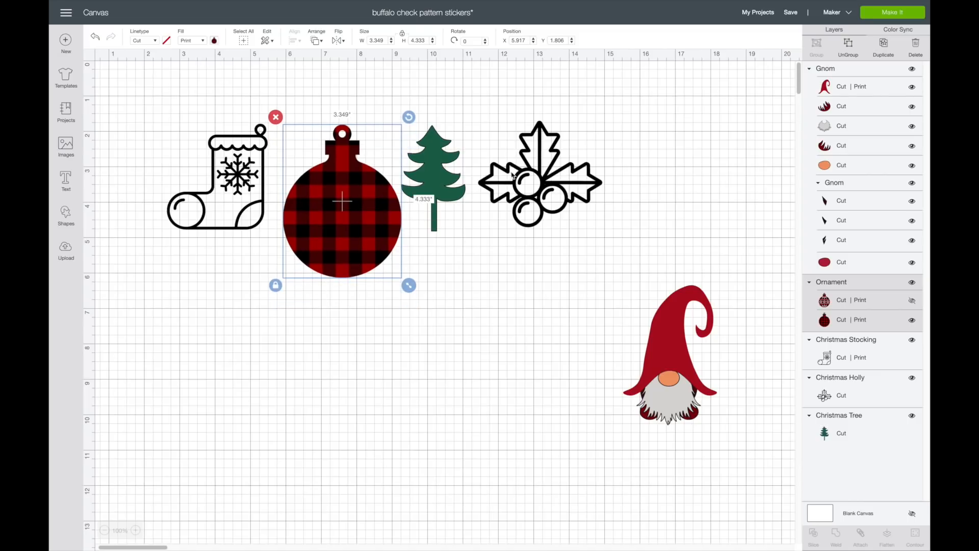
{"action": "left_click_drag", "start_coordinate": [671, 362], "coordinate": [487, 335]}
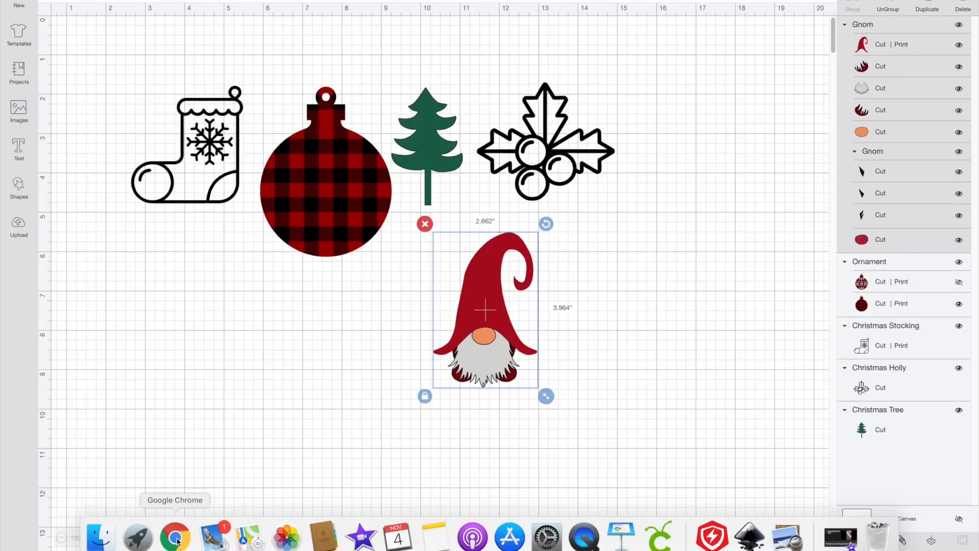
- Switch to Google Chrome and browse Creative Fabrica's free SVG files page to the Gnome design
{"action": "left_click", "coordinate": [203, 529]}
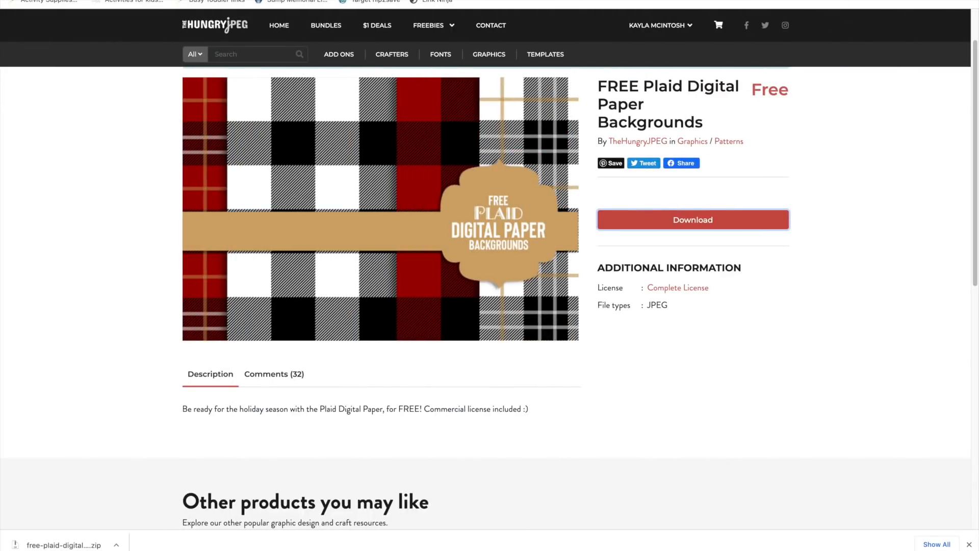
{"action": "left_click", "coordinate": [148, 1]}
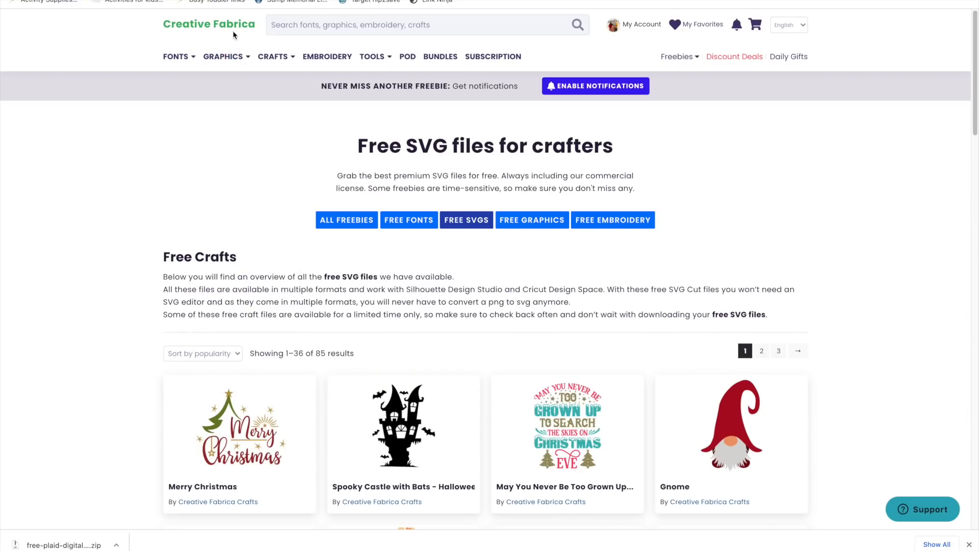
{"action": "scroll", "coordinate": [569, 278], "scroll_direction": "down", "scroll_amount": 1}
{"action": "scroll", "coordinate": [570, 278], "scroll_direction": "up", "scroll_amount": 1}
{"action": "scroll", "coordinate": [613, 338], "scroll_direction": "down", "scroll_amount": 2}
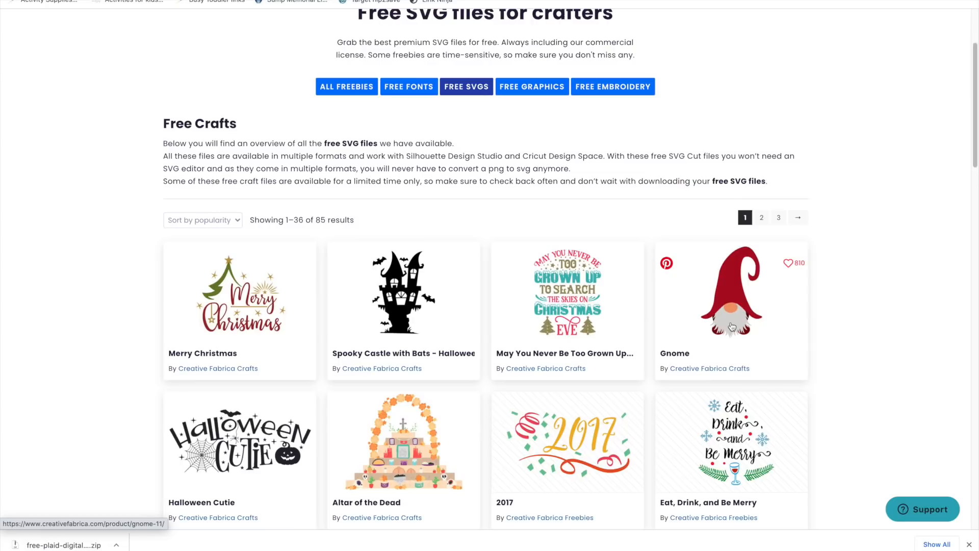
- Open the Gnome design, view the files in the downloaded Gnom-1928949 folder, and switch back to Cricut Design Space
{"action": "left_click", "coordinate": [719, 299]}
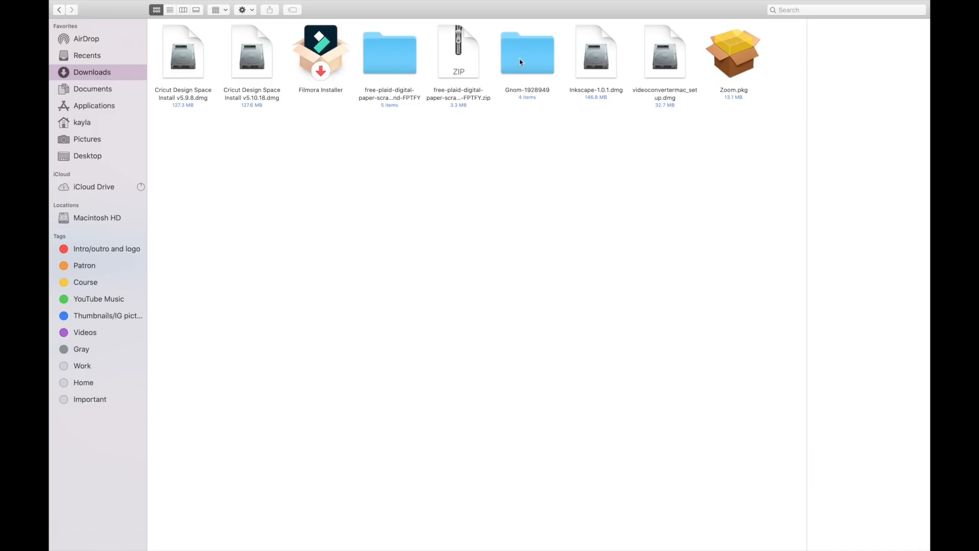
{"action": "double_click", "coordinate": [520, 63]}
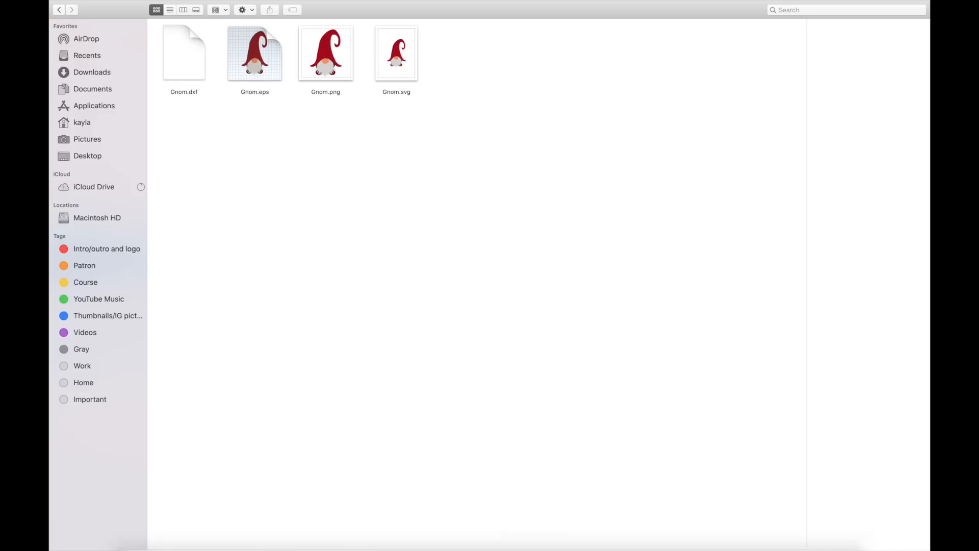
{"action": "left_click", "coordinate": [635, 536]}
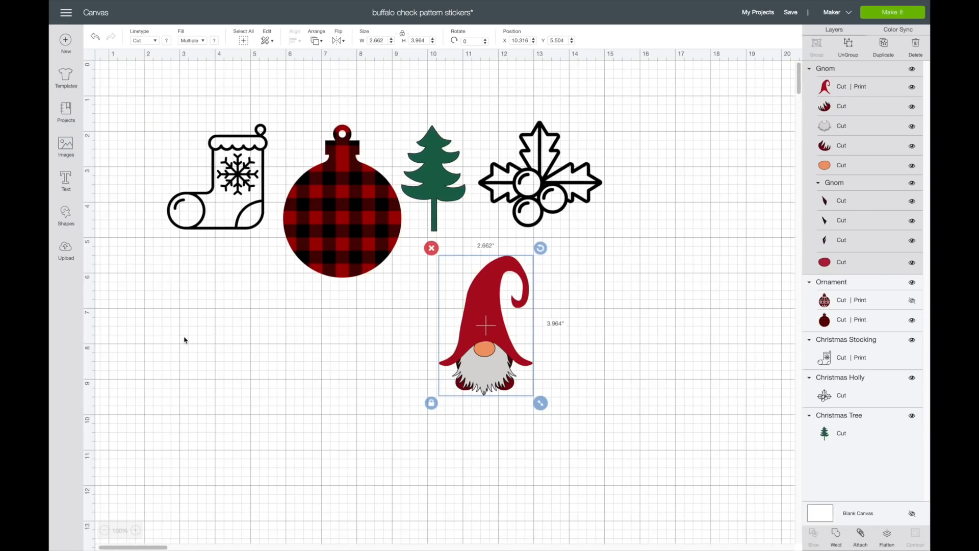
{"action": "left_click", "coordinate": [66, 262]}
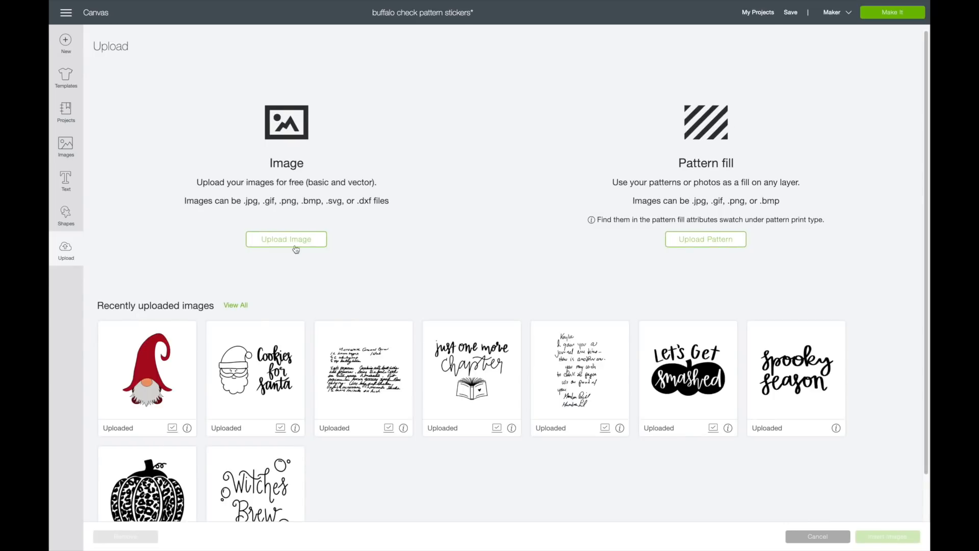
{"action": "left_click", "coordinate": [293, 242]}
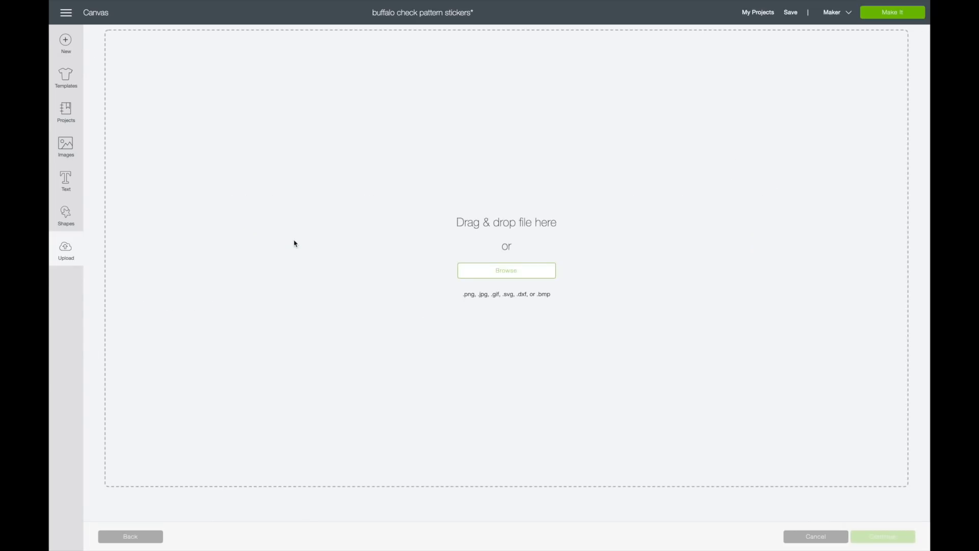
{"action": "left_click", "coordinate": [534, 273]}
{"action": "double_click", "coordinate": [681, 49]}
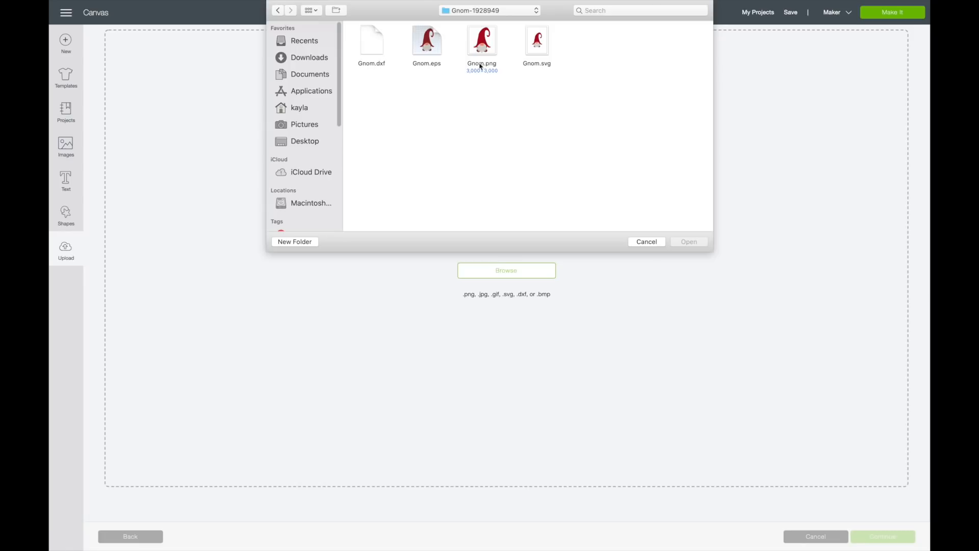
{"action": "left_click", "coordinate": [537, 48]}
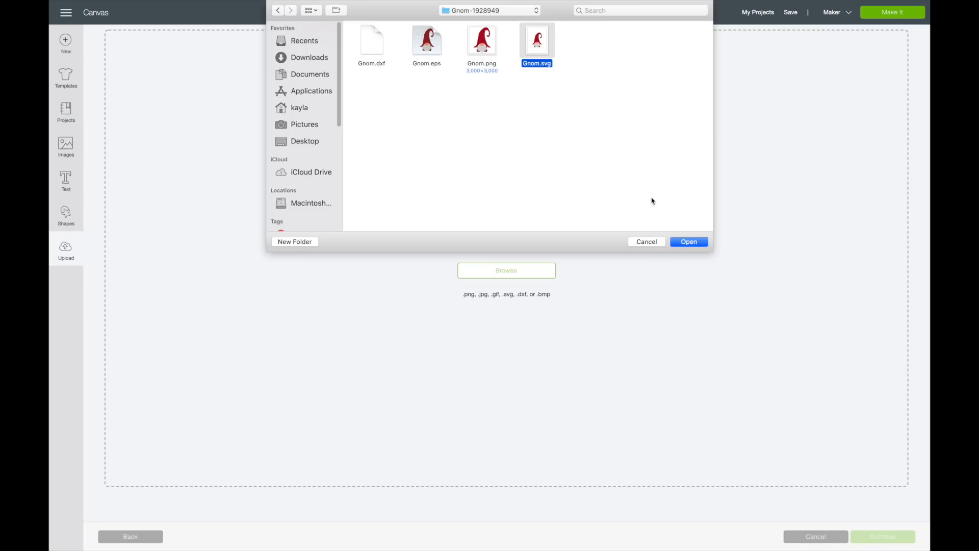
{"action": "left_click", "coordinate": [647, 242]}
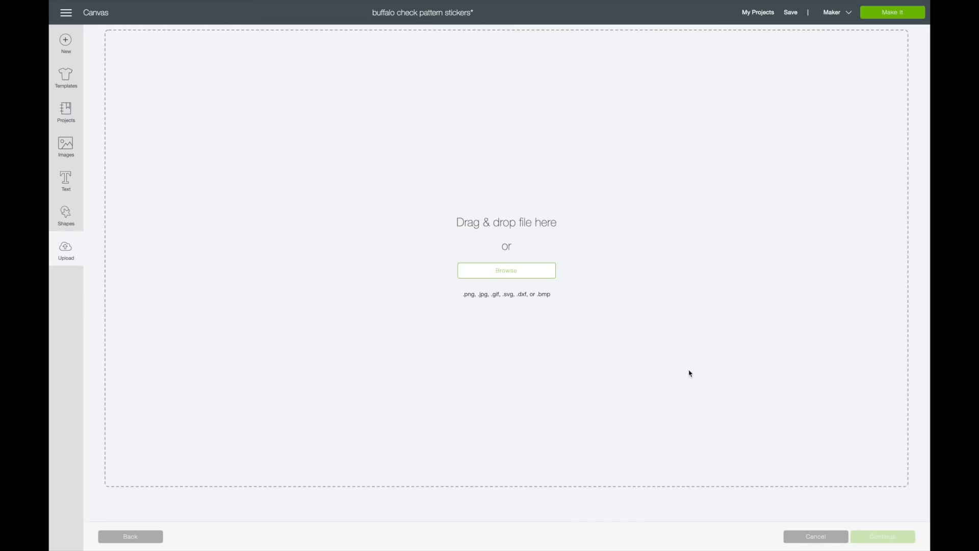
{"action": "left_click", "coordinate": [810, 535]}
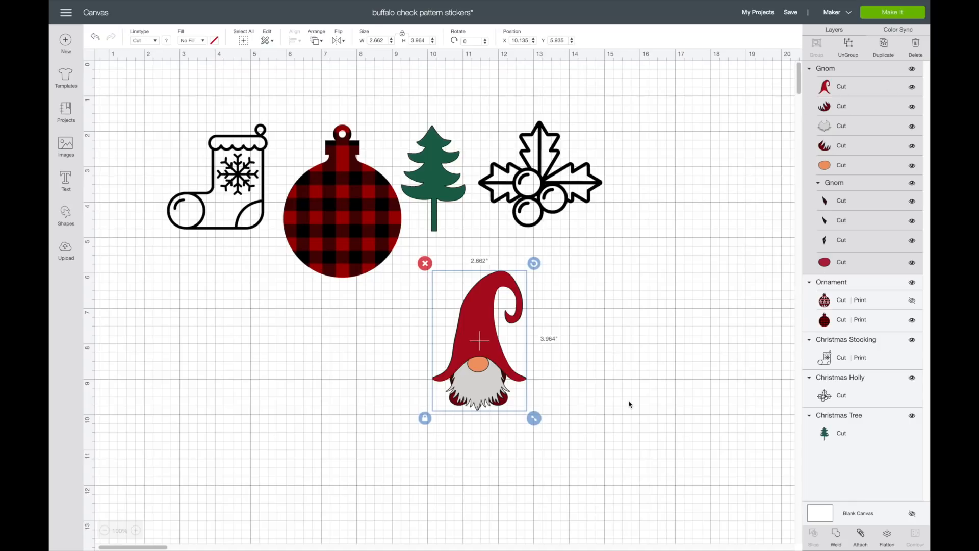
- Set the gnome hat layer's fill to Print, apply the first red and black buffalo plaid pattern, and move the gnome slightly lower
{"action": "left_click_drag", "start_coordinate": [488, 344], "coordinate": [487, 348]}
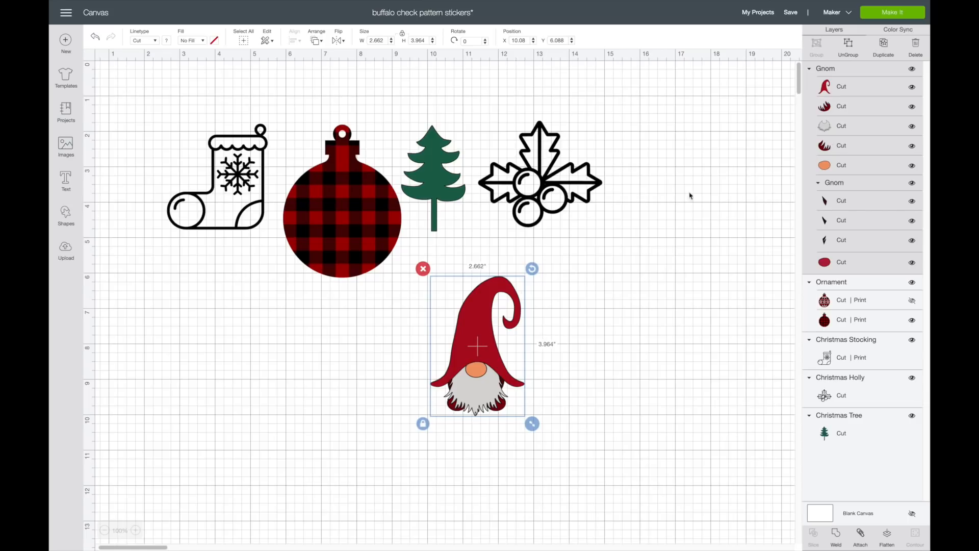
{"action": "left_click", "coordinate": [846, 88]}
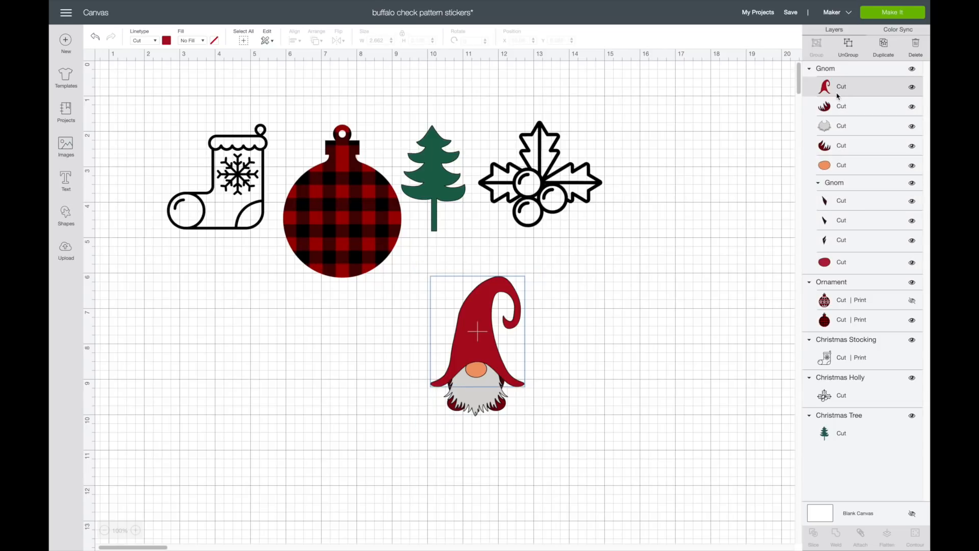
{"action": "left_click", "coordinate": [194, 41]}
{"action": "left_click", "coordinate": [198, 65]}
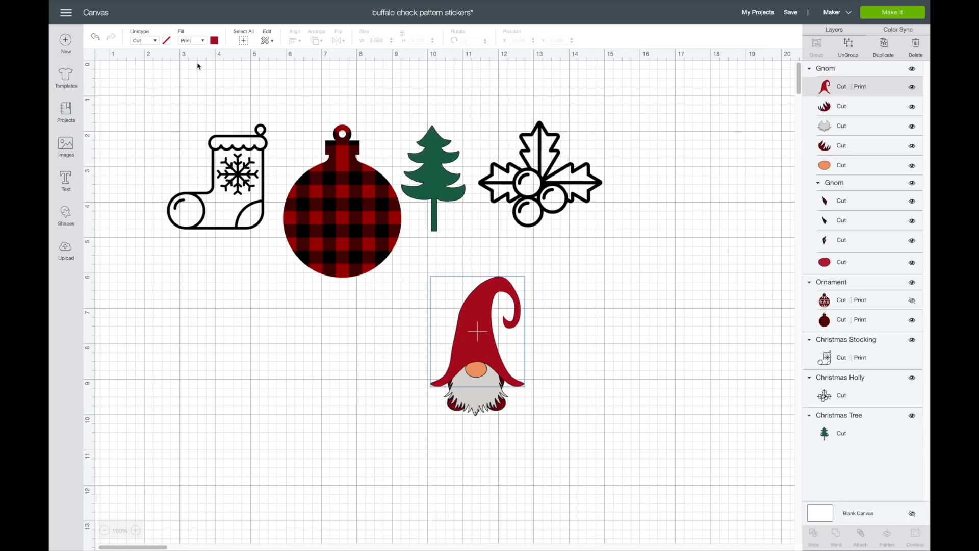
{"action": "left_click", "coordinate": [214, 40]}
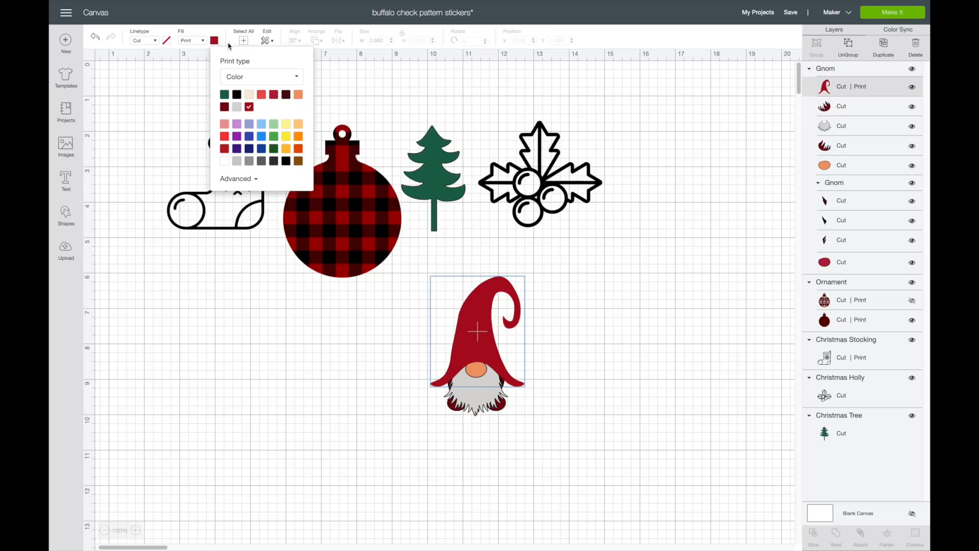
{"action": "left_click", "coordinate": [255, 79]}
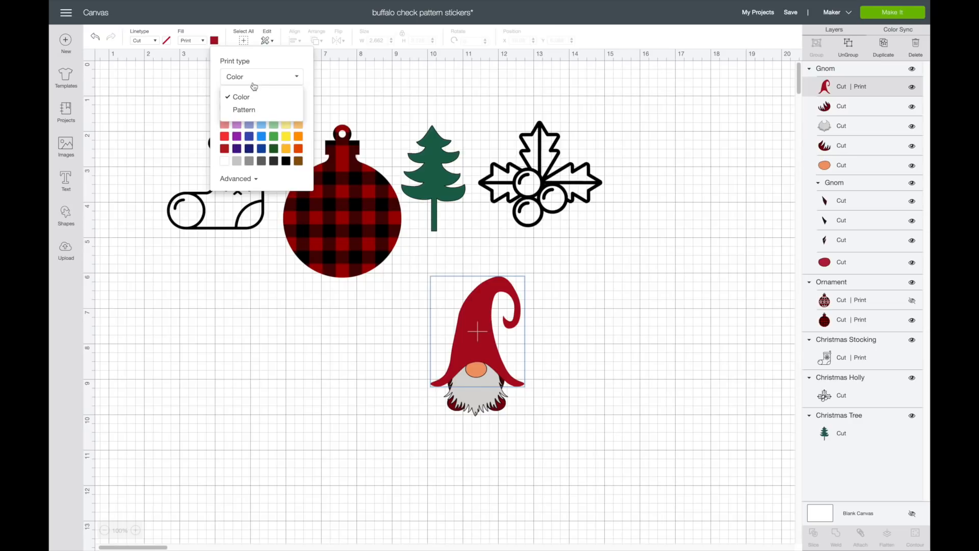
{"action": "left_click", "coordinate": [250, 108]}
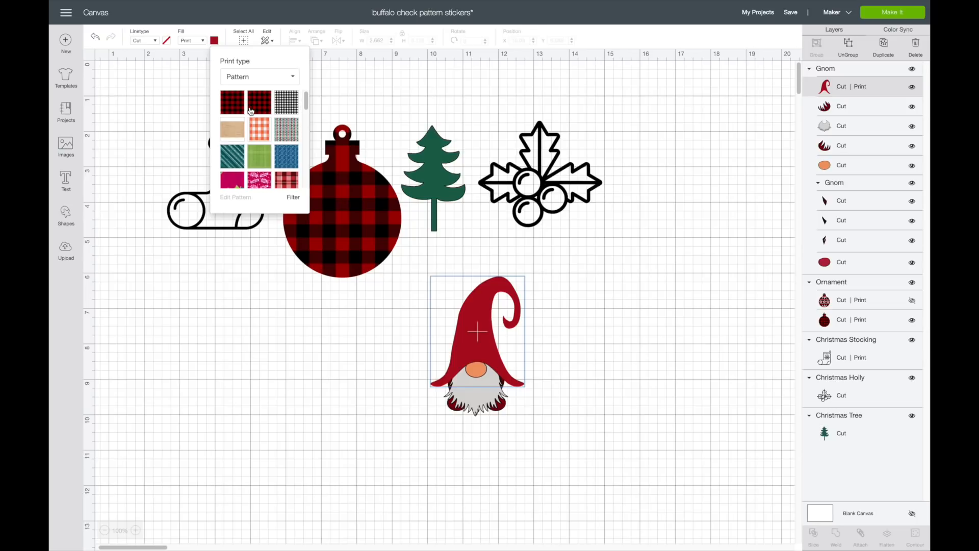
{"action": "left_click", "coordinate": [227, 109]}
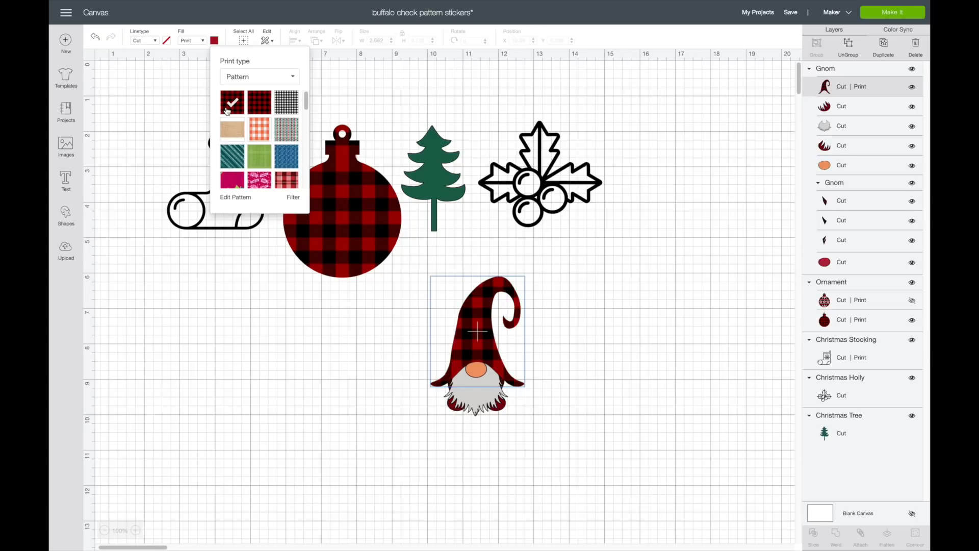
{"action": "left_click", "coordinate": [595, 354]}
{"action": "mouse_move", "coordinate": [502, 379]}
{"action": "left_mouse_down"}
{"action": "mouse_move", "coordinate": [491, 375]}
{"action": "mouse_move", "coordinate": [502, 367]}
{"action": "left_mouse_up"}
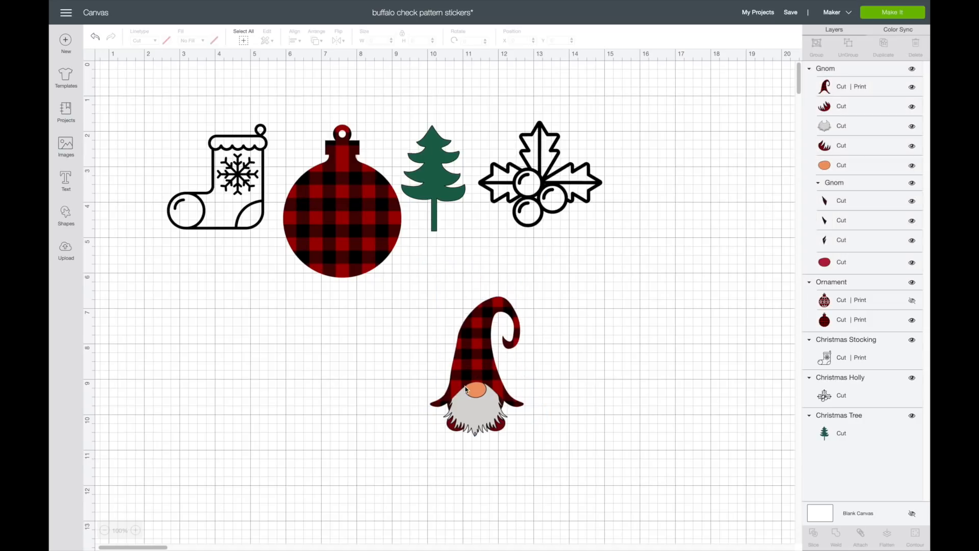
- Delete the gnome and duplicate the plaid ornament twice, spreading the three ornaments in a row below the tree and holly
{"action": "left_click", "coordinate": [467, 389]}
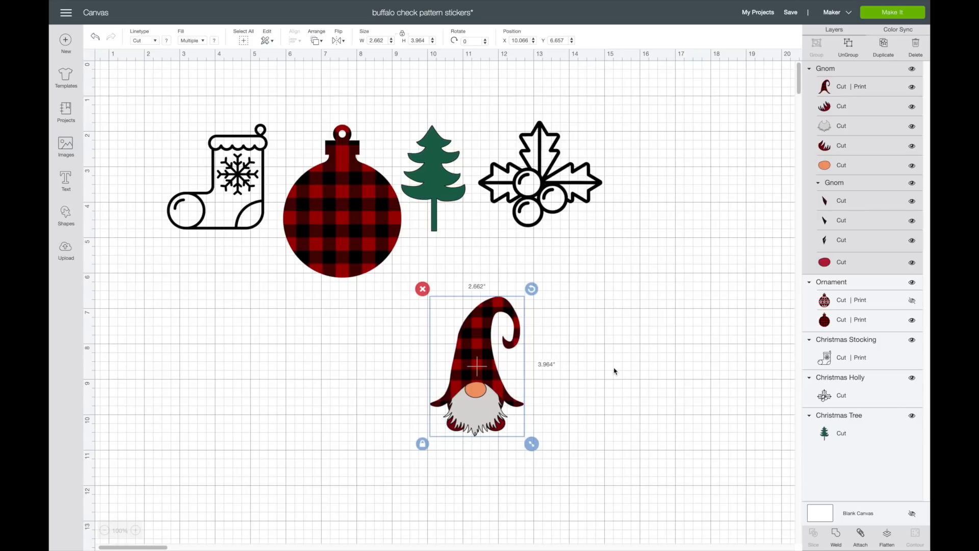
{"action": "left_click", "coordinate": [422, 288]}
{"action": "left_click_drag", "start_coordinate": [383, 230], "coordinate": [618, 319]}
{"action": "left_click", "coordinate": [883, 46]}
{"action": "left_click", "coordinate": [883, 46]}
{"action": "left_click_drag", "start_coordinate": [384, 343], "coordinate": [515, 332]}
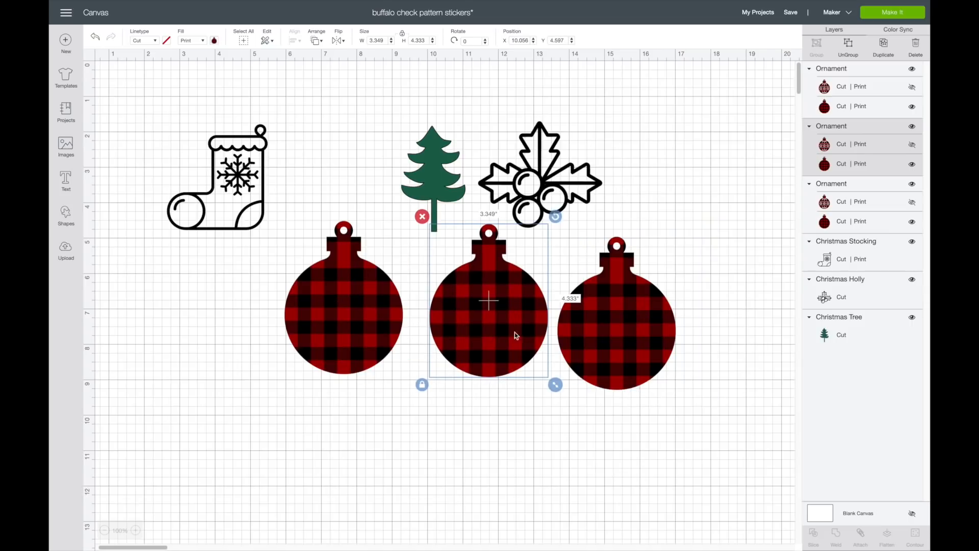
{"action": "left_click_drag", "start_coordinate": [627, 346], "coordinate": [627, 331]}
- Change the stocking's print color to white and move it over the first ornament
{"action": "left_click", "coordinate": [246, 205]}
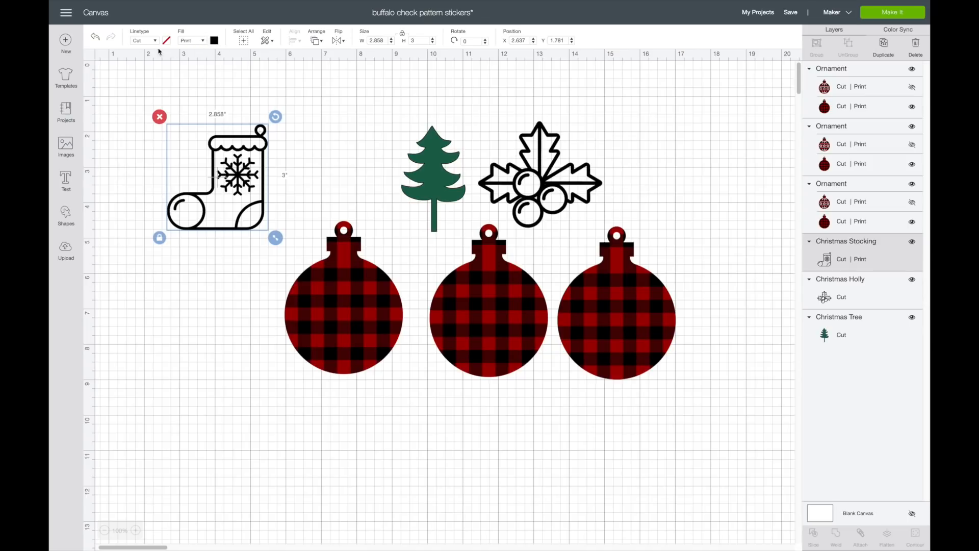
{"action": "left_click", "coordinate": [215, 41]}
{"action": "left_click", "coordinate": [224, 149]}
{"action": "left_click_drag", "start_coordinate": [199, 194], "coordinate": [337, 358]}
- Bring the stocking to the front and shrink it to about 2.1 inches wide, placed inside the first ornament
{"action": "right_click", "coordinate": [377, 351]}
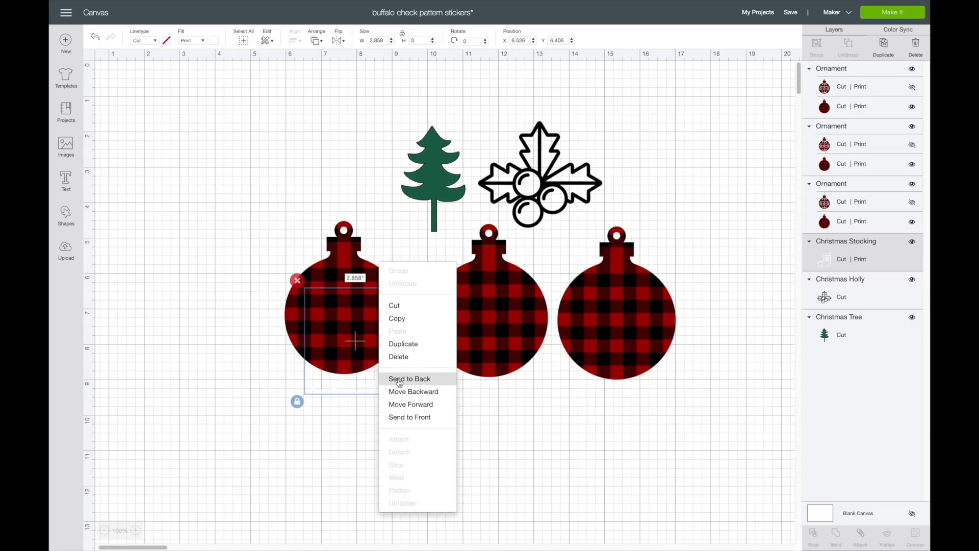
{"action": "left_click", "coordinate": [407, 380]}
{"action": "right_click", "coordinate": [384, 392]}
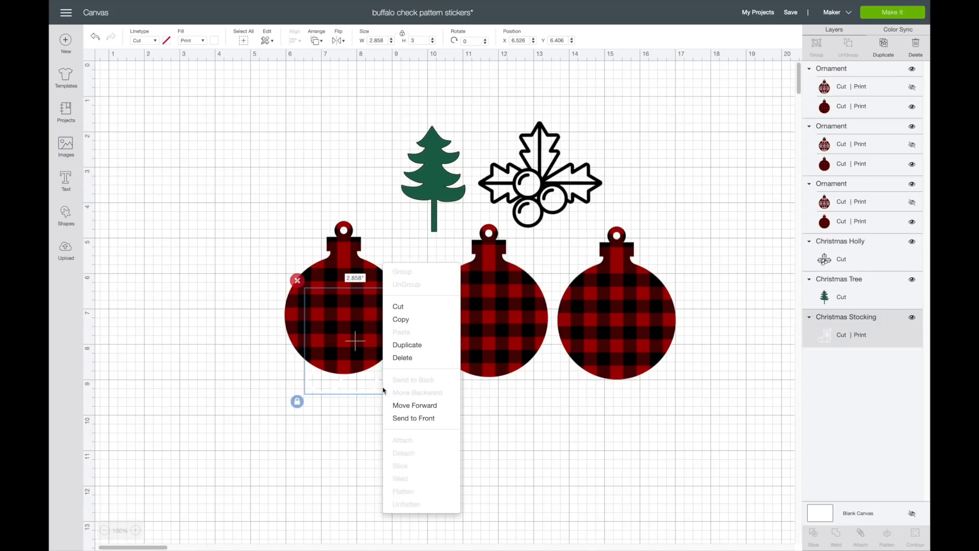
{"action": "left_click", "coordinate": [415, 417]}
{"action": "left_click_drag", "start_coordinate": [380, 375], "coordinate": [373, 341]}
{"action": "left_click_drag", "start_coordinate": [410, 370], "coordinate": [341, 341]}
- Recolor the tree white with a Print fill and move it onto the middle ornament
{"action": "left_click", "coordinate": [434, 175]}
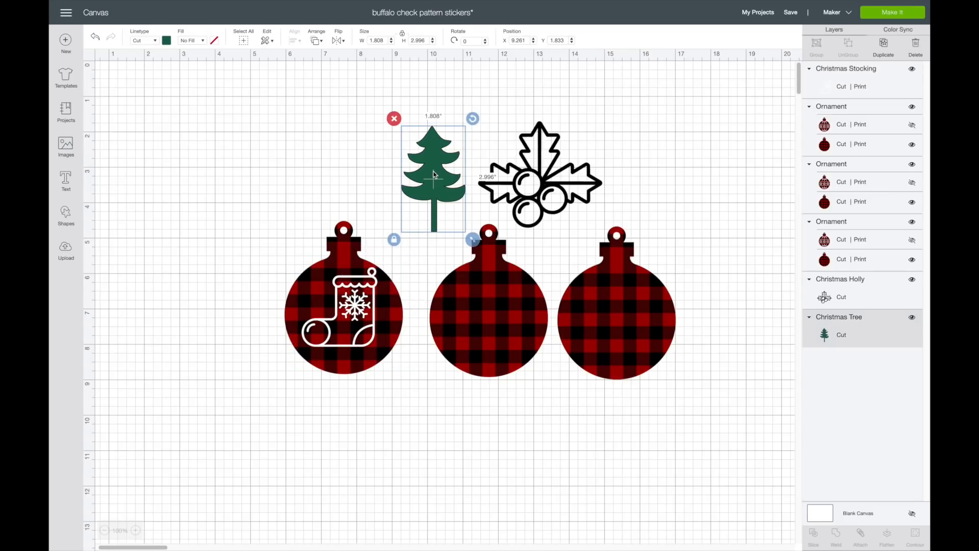
{"action": "left_click", "coordinate": [167, 41]}
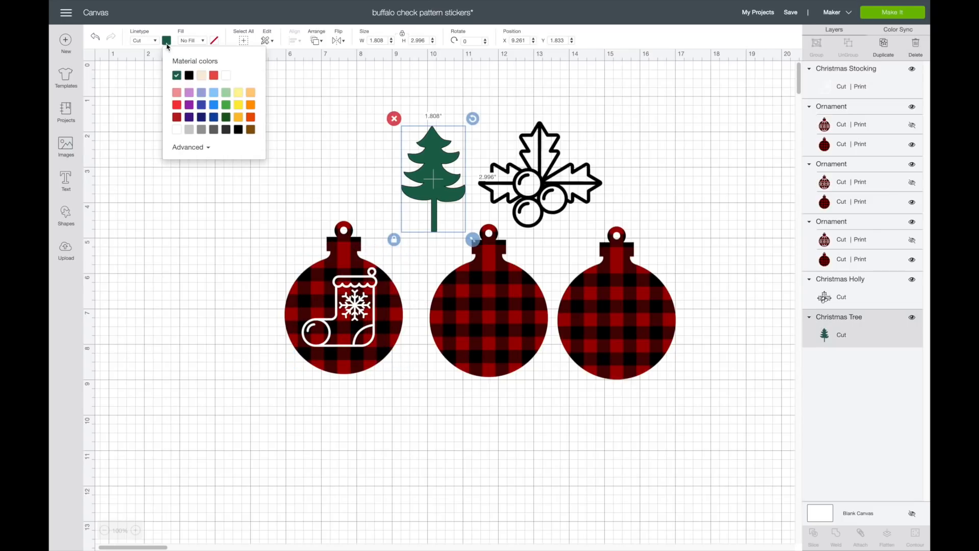
{"action": "left_click", "coordinate": [223, 77]}
{"action": "left_click", "coordinate": [199, 40]}
{"action": "left_click", "coordinate": [200, 63]}
{"action": "left_click_drag", "start_coordinate": [446, 199], "coordinate": [498, 320]}
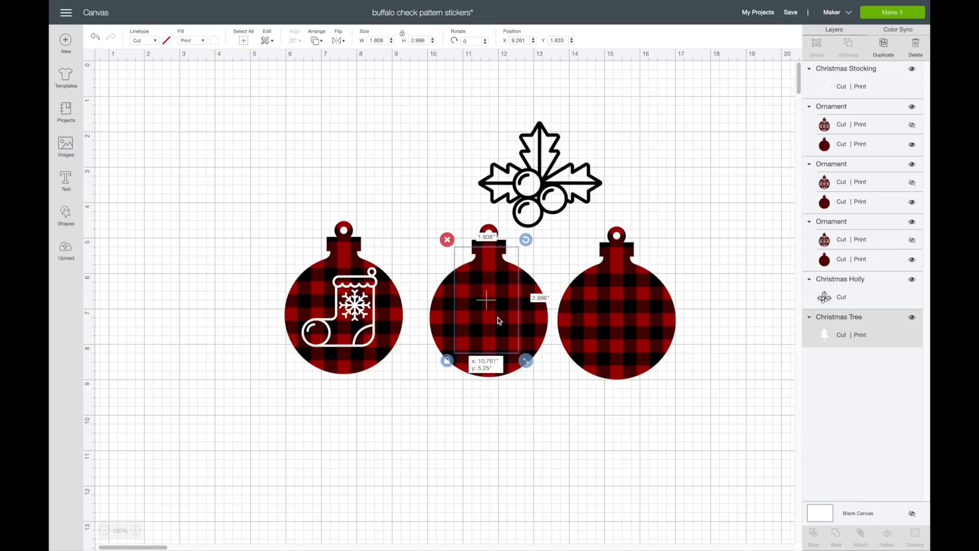
- Send the middle ornament to the back and shrink the tree to 1.423 by 2.357 inches, placed inside that ornament
{"action": "right_click", "coordinate": [461, 258]}
{"action": "left_click", "coordinate": [481, 373]}
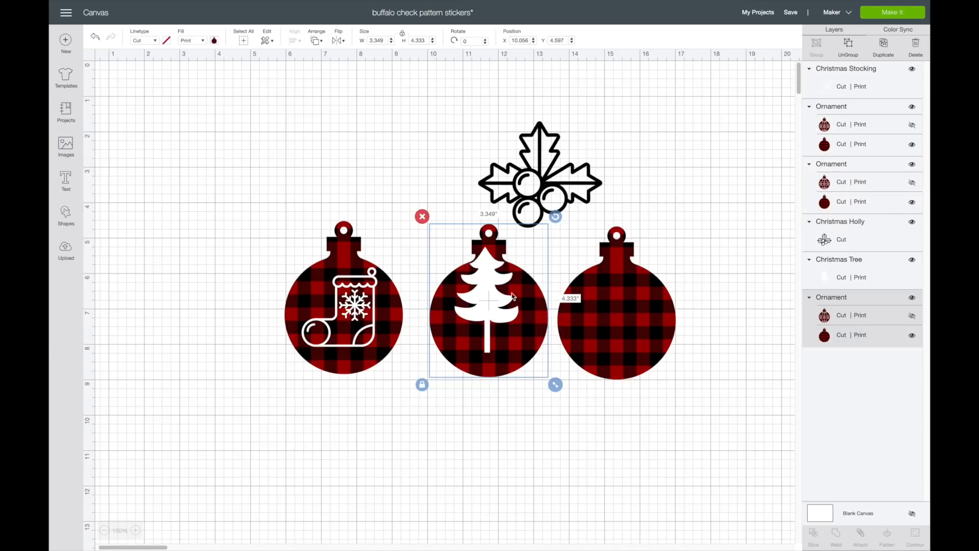
{"action": "left_click_drag", "start_coordinate": [532, 373], "coordinate": [519, 350]}
{"action": "left_click_drag", "start_coordinate": [493, 305], "coordinate": [497, 314]}
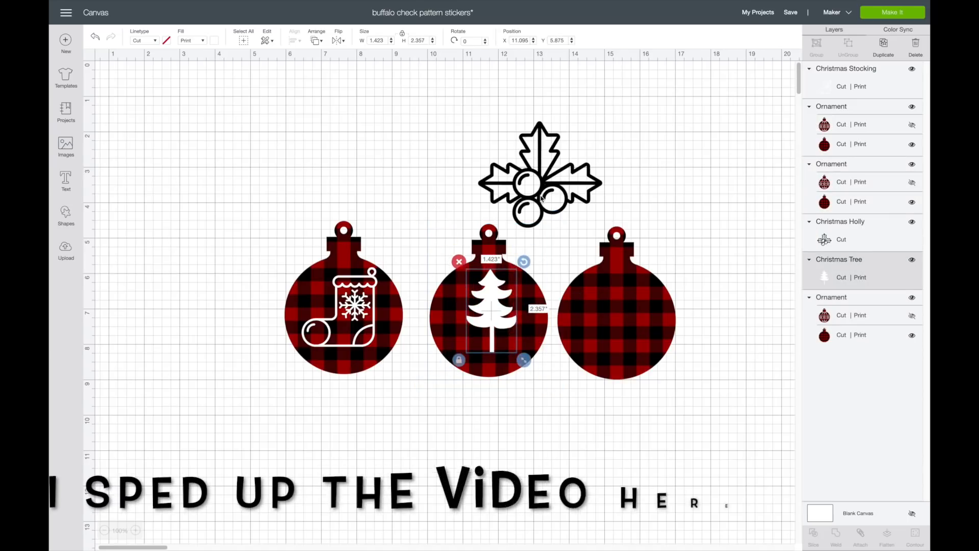
- Recolor the holly white with a Print fill and move it onto the third ornament
{"action": "left_click", "coordinate": [533, 188]}
{"action": "left_click", "coordinate": [167, 40]}
{"action": "left_click", "coordinate": [201, 76]}
{"action": "left_click", "coordinate": [620, 306]}
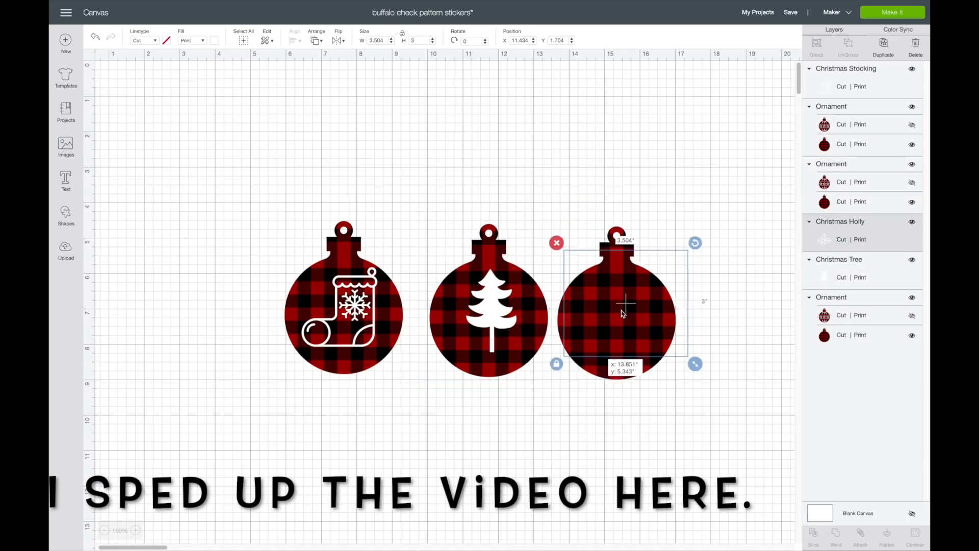
- Send the third ornament to the back and shrink the holly to fit centered inside it
{"action": "right_click", "coordinate": [660, 276]}
{"action": "left_click", "coordinate": [694, 388]}
{"action": "left_click", "coordinate": [661, 349]}
{"action": "left_click_drag", "start_coordinate": [693, 375], "coordinate": [667, 351]}
{"action": "left_click_drag", "start_coordinate": [619, 321], "coordinate": [629, 333]}
- Center the holly and a slightly enlarged tree on their ornaments, and shift the middle ornament with its tree closer to the stocking ornament
{"action": "scroll", "coordinate": [630, 333], "scroll_direction": "right", "scroll_amount": 1}
{"action": "left_click_drag", "start_coordinate": [575, 317], "coordinate": [573, 319]}
{"action": "left_click_drag", "start_coordinate": [435, 306], "coordinate": [430, 311]}
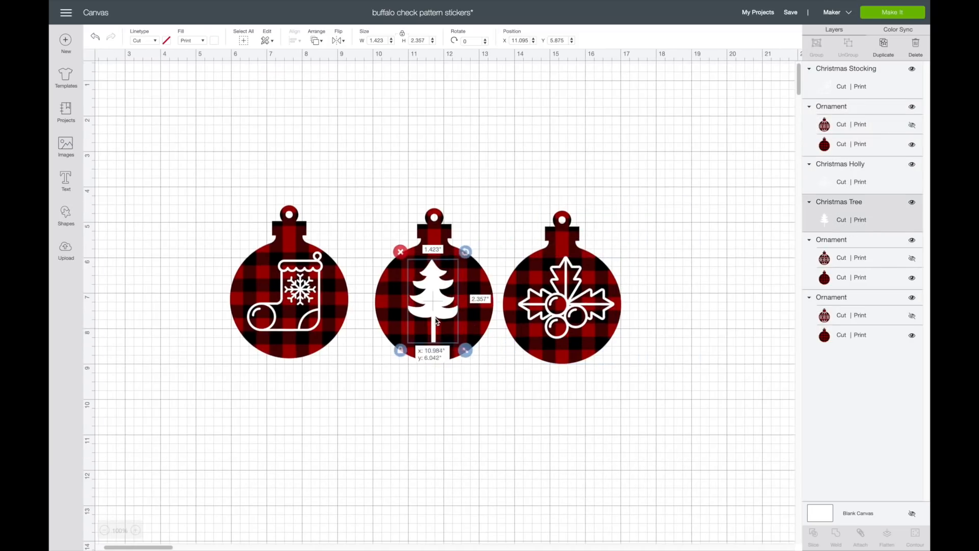
{"action": "left_click_drag", "start_coordinate": [466, 350], "coordinate": [470, 359]}
{"action": "left_click", "coordinate": [393, 326], "text": "shift"}
{"action": "left_click_drag", "start_coordinate": [392, 326], "coordinate": [383, 326]}
{"action": "left_click", "coordinate": [357, 336]}
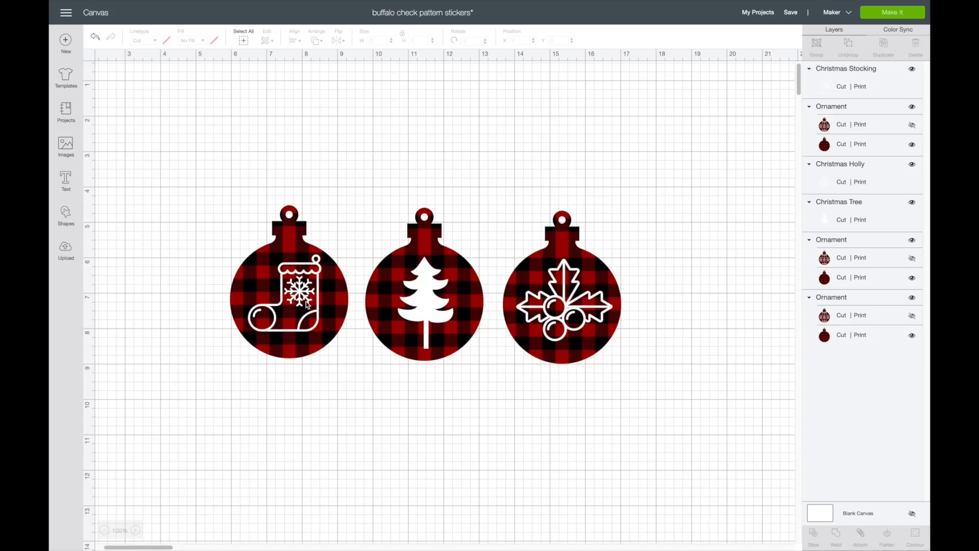
- Select the stocking together with its ornament and flatten them into one printable image
{"action": "left_click", "coordinate": [284, 310]}
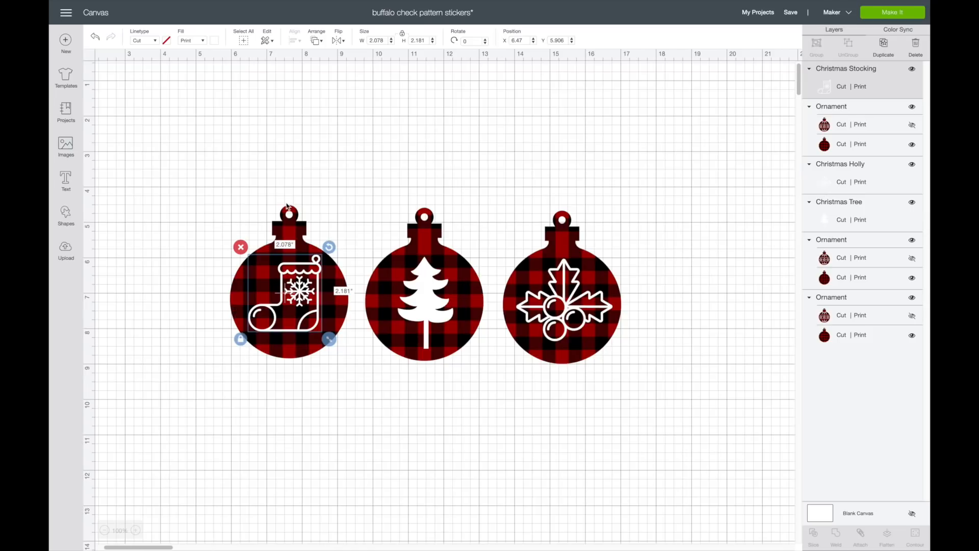
{"action": "left_click", "coordinate": [210, 186]}
{"action": "left_click_drag", "start_coordinate": [209, 183], "coordinate": [305, 366]}
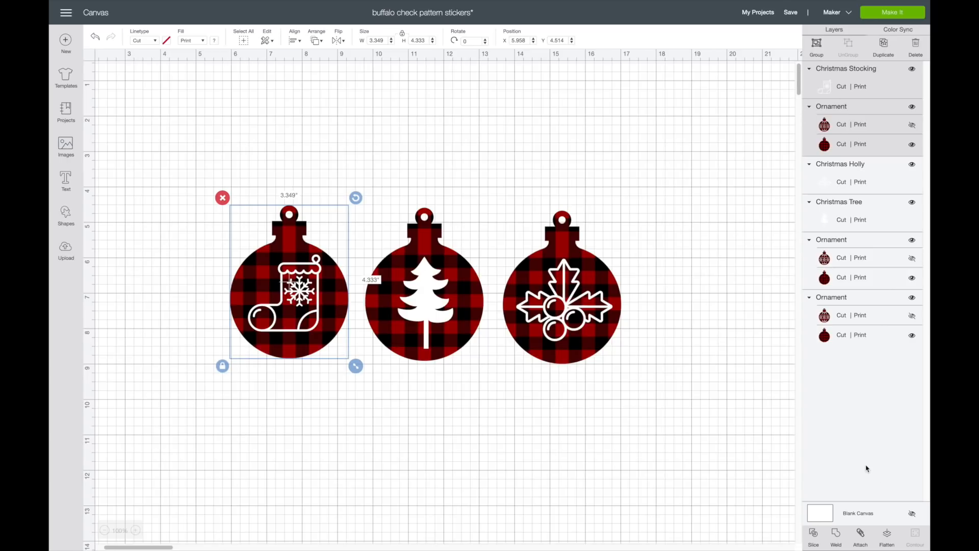
{"action": "left_click", "coordinate": [887, 536]}
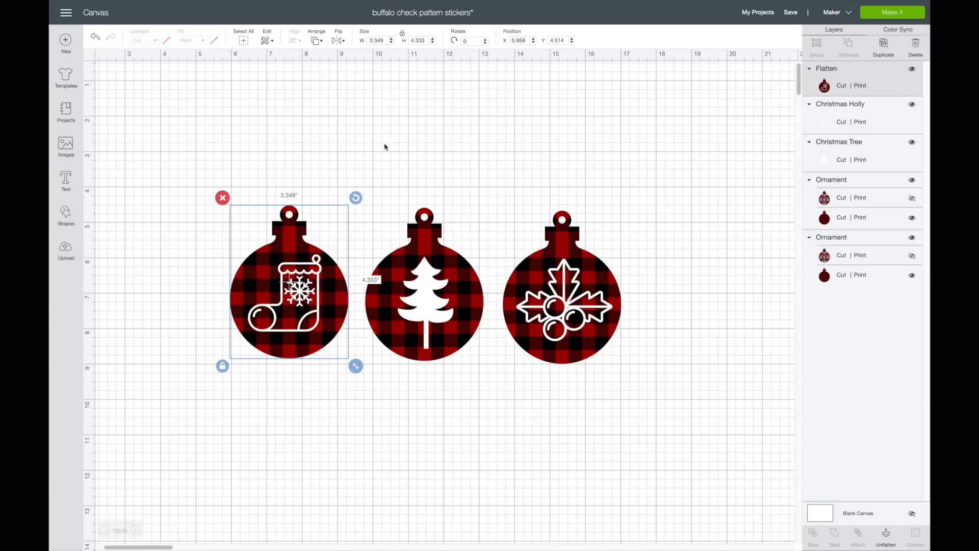
- Flatten the tree with its ornament, and the holly with its ornament, into two separate printable images
{"action": "left_click_drag", "start_coordinate": [371, 159], "coordinate": [458, 386]}
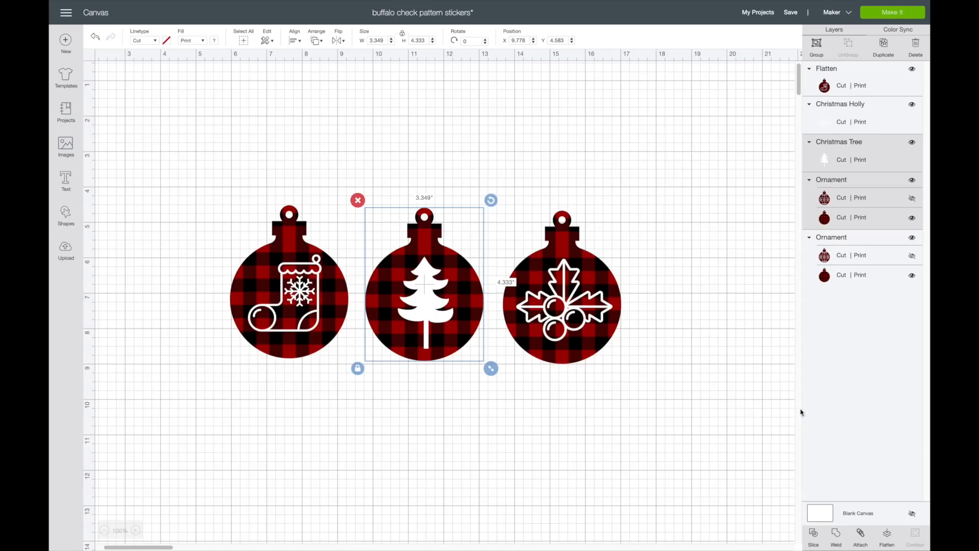
{"action": "left_click", "coordinate": [887, 539]}
{"action": "left_click_drag", "start_coordinate": [484, 126], "coordinate": [644, 280]}
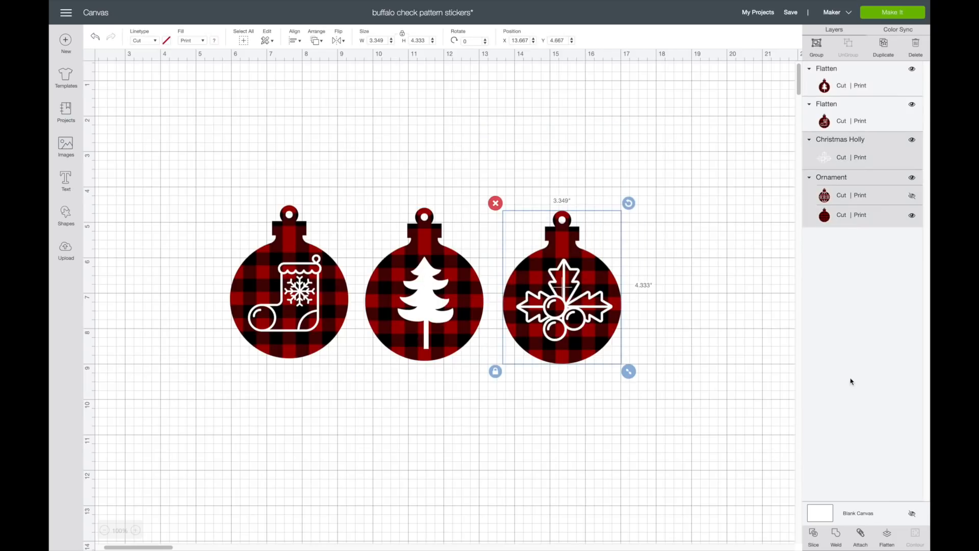
{"action": "left_click", "coordinate": [887, 539]}
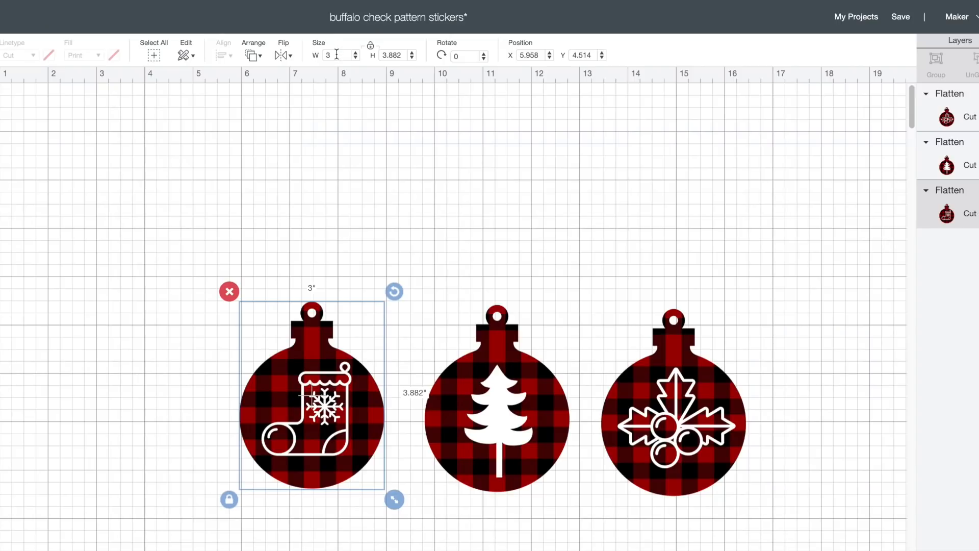
- Set the flattened stocking ornament's width to 2 inches
{"action": "left_click", "coordinate": [337, 54]}
{"action": "key", "text": "BackSpace"}
{"action": "type", "text": "2"}
{"action": "key", "text": "Return"}
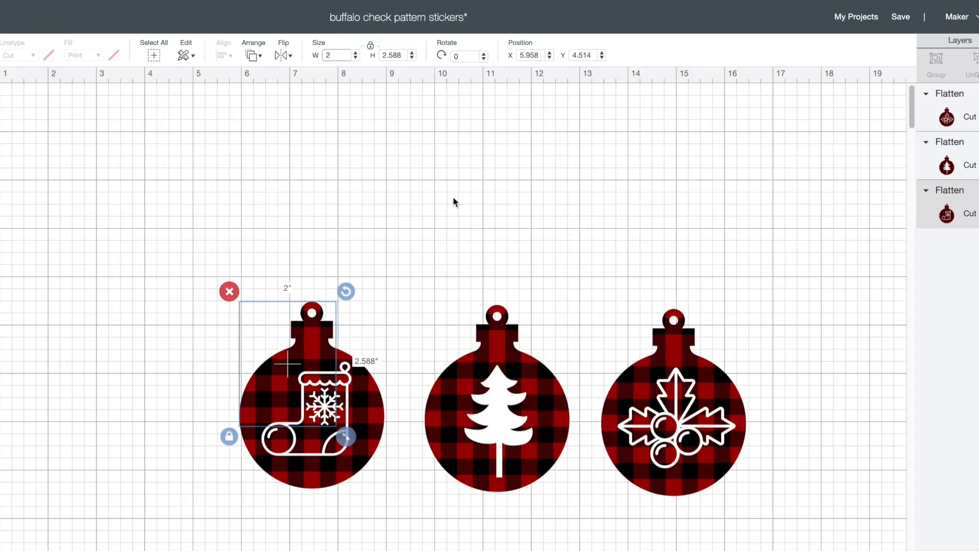
- Set the widths of the flattened tree ornament and holly ornament to 2 inches each
{"action": "left_click", "coordinate": [515, 350]}
{"action": "left_click", "coordinate": [343, 56]}
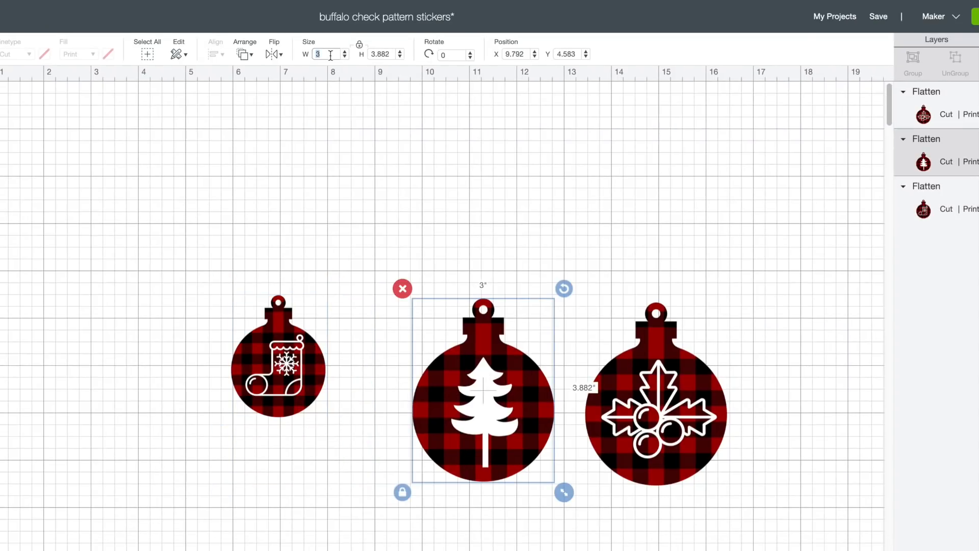
{"action": "type", "text": "2"}
{"action": "key", "text": "Return"}
{"action": "left_click", "coordinate": [665, 427]}
{"action": "left_click", "coordinate": [335, 55]}
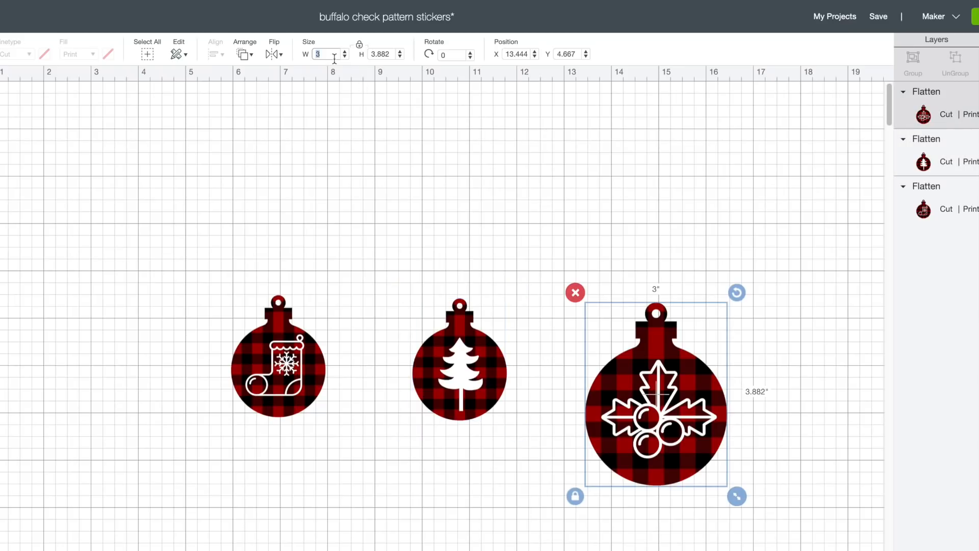
{"action": "type", "text": "2"}
{"action": "key", "text": "Return"}
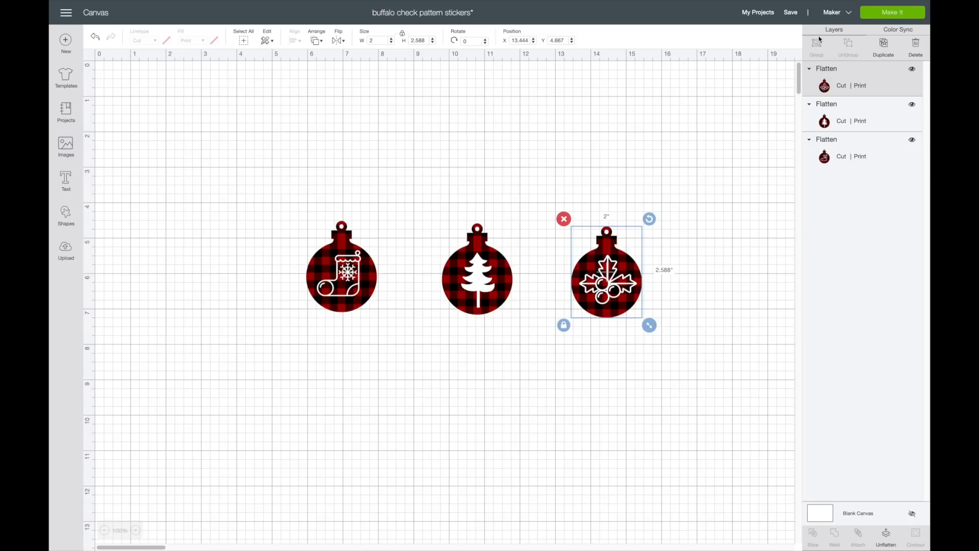
- Check the machine choice, keeping Cricut Maker, and send the project through the mat preview to the make stage
{"action": "left_click", "coordinate": [832, 14]}
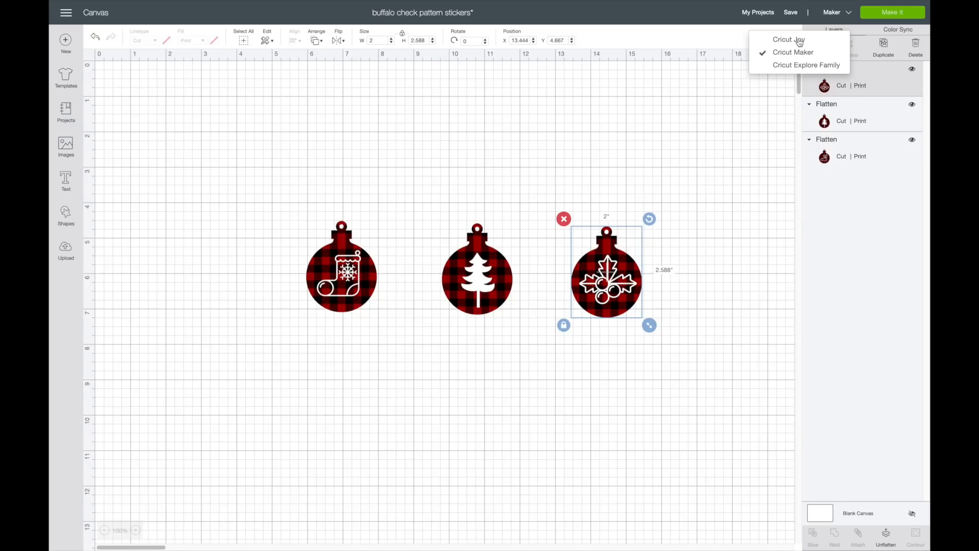
{"action": "left_click", "coordinate": [832, 12]}
{"action": "left_click", "coordinate": [882, 19]}
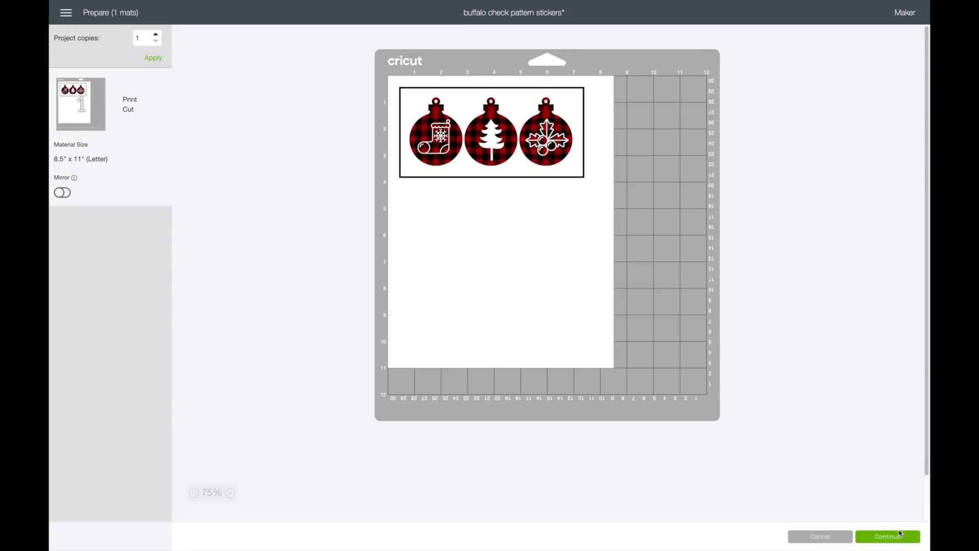
{"action": "left_click", "coordinate": [898, 536]}
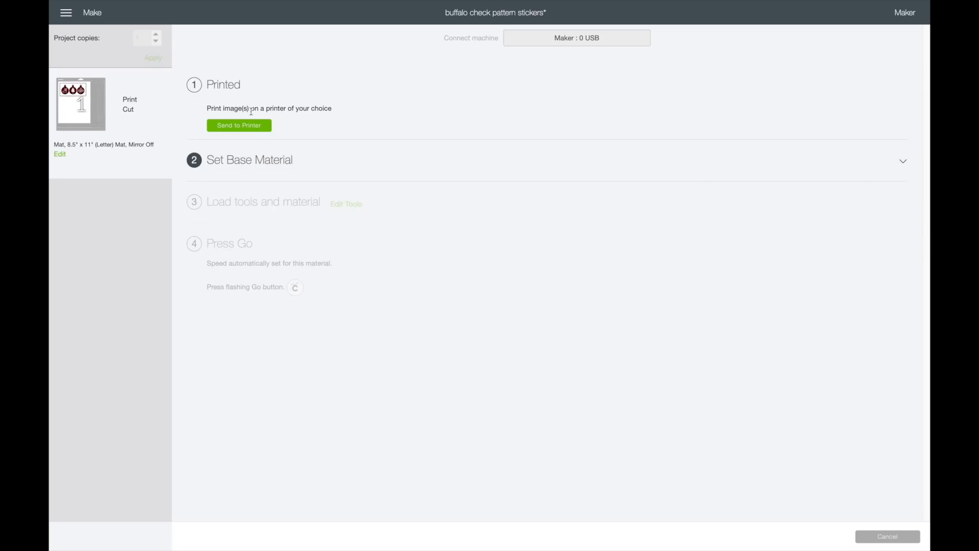
- Set up the sheet for printing with Use System Dialog enabled and bring up the system print dialog
{"action": "left_click", "coordinate": [231, 132]}
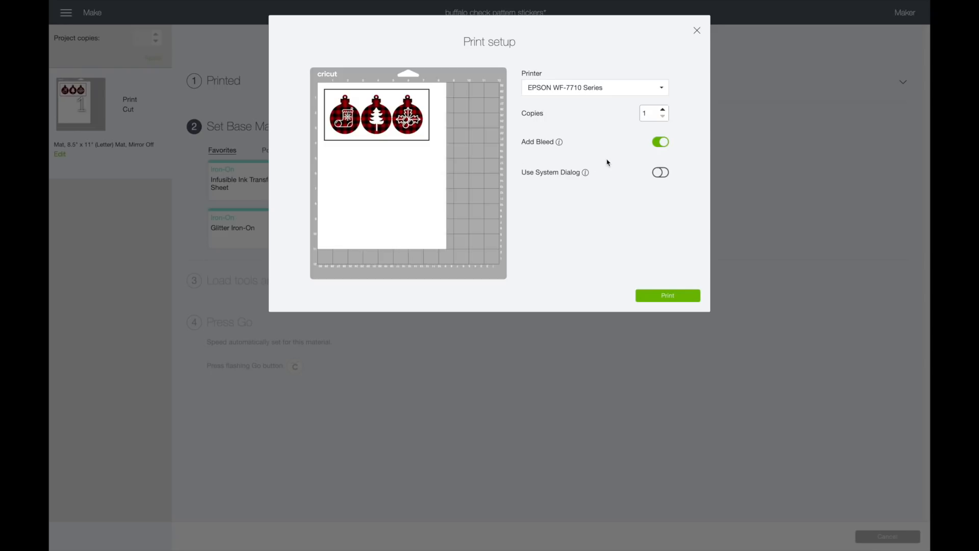
{"action": "mouse_move", "coordinate": [561, 148]}
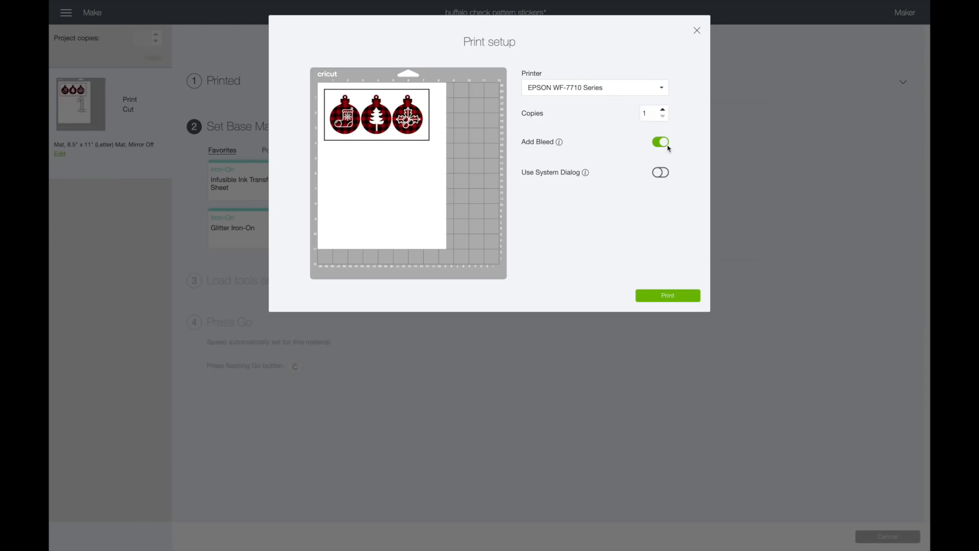
{"action": "left_click", "coordinate": [660, 173]}
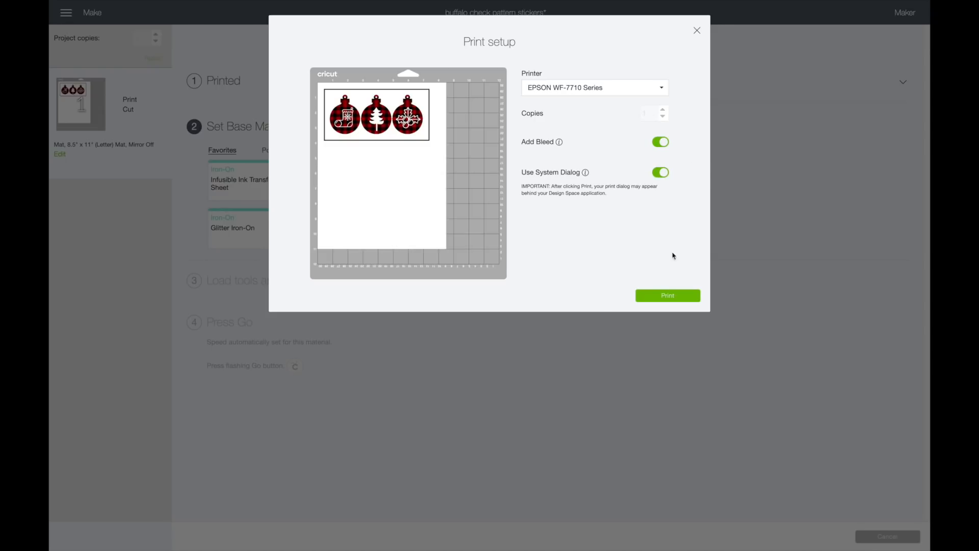
{"action": "left_click", "coordinate": [672, 300]}
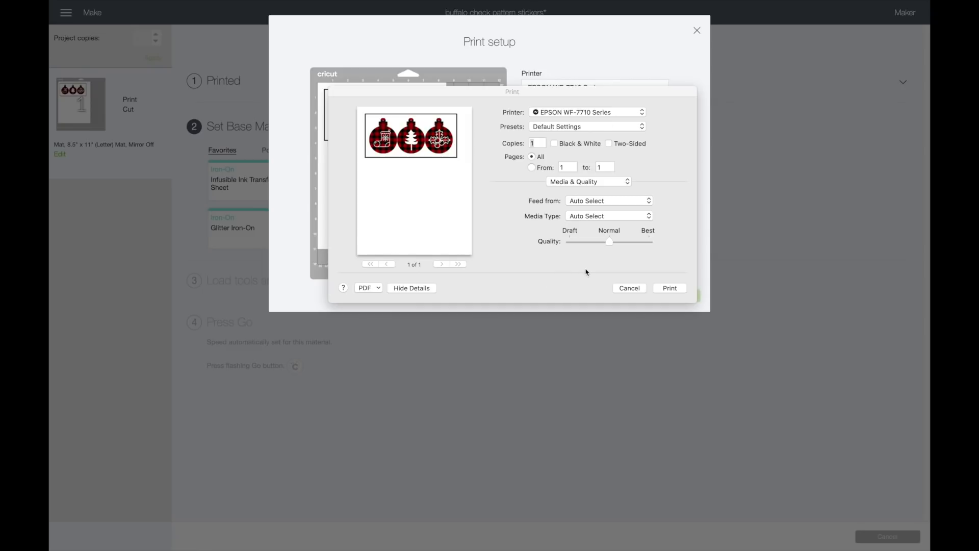
- Print the sticker sheet at Best quality and set the base material to Vinyl
{"action": "left_click", "coordinate": [648, 242]}
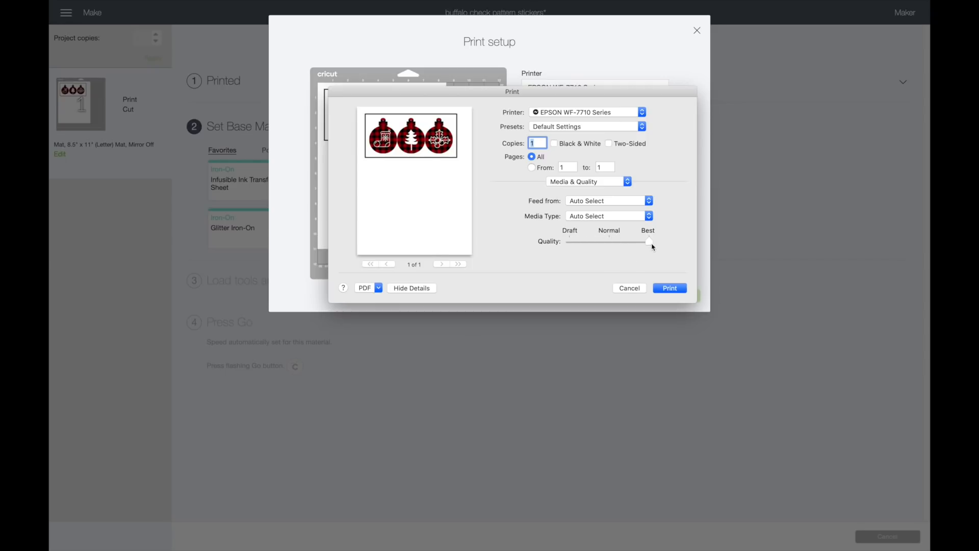
{"action": "left_click", "coordinate": [671, 289]}
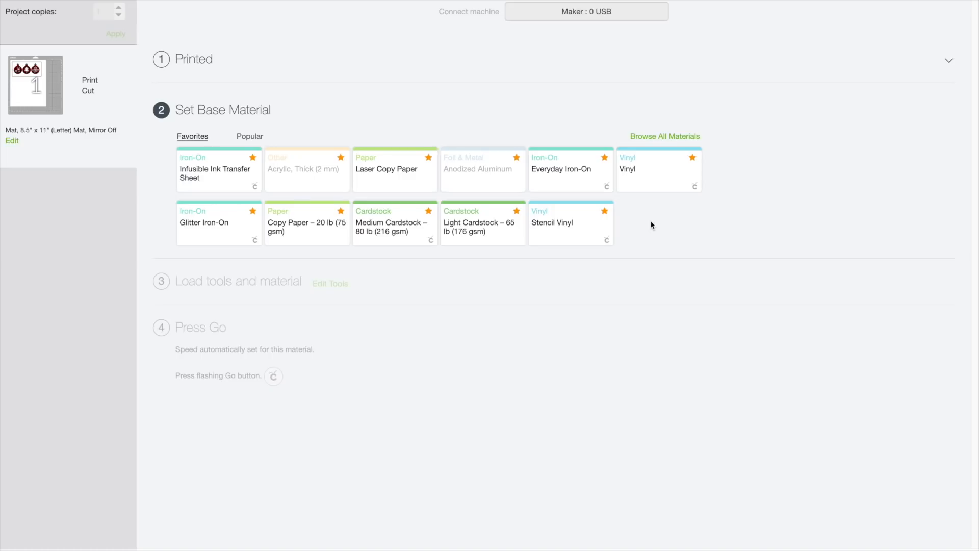
{"action": "left_click", "coordinate": [643, 176]}
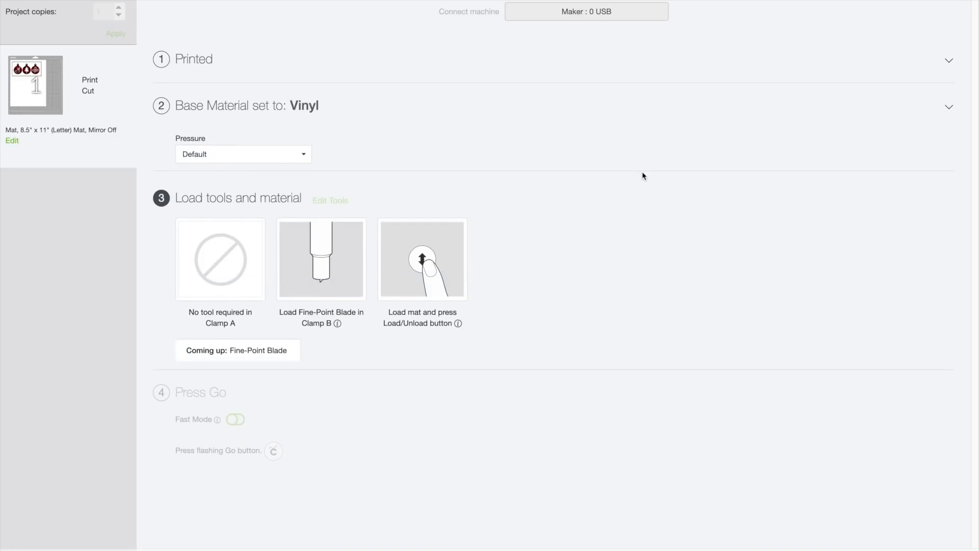